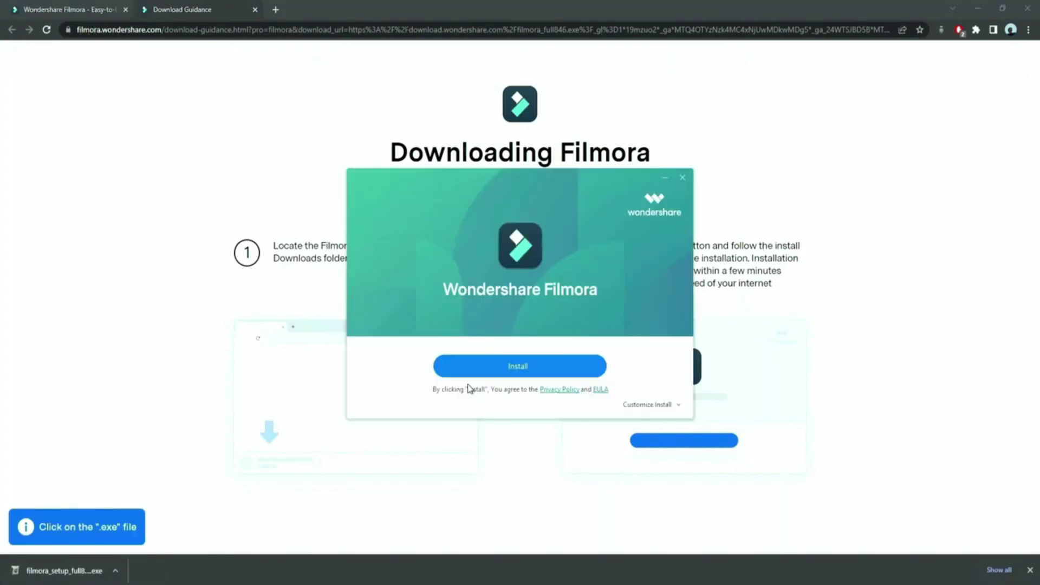
# - Install Wondershare Filmora and start a new 16:9 widescreen project
pyautogui.click(514, 374)
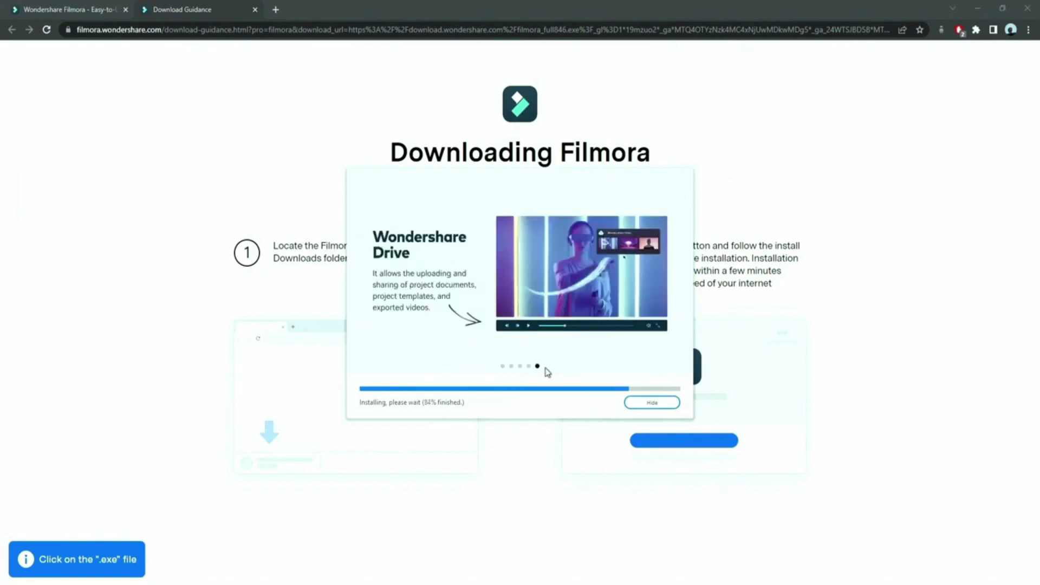
pyautogui.click(546, 370)
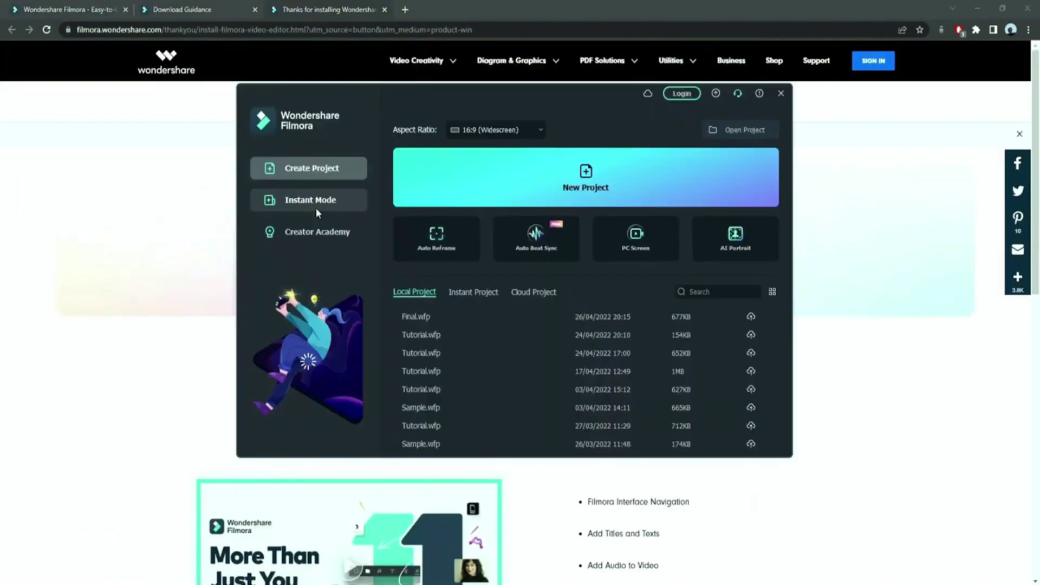
pyautogui.click(493, 202)
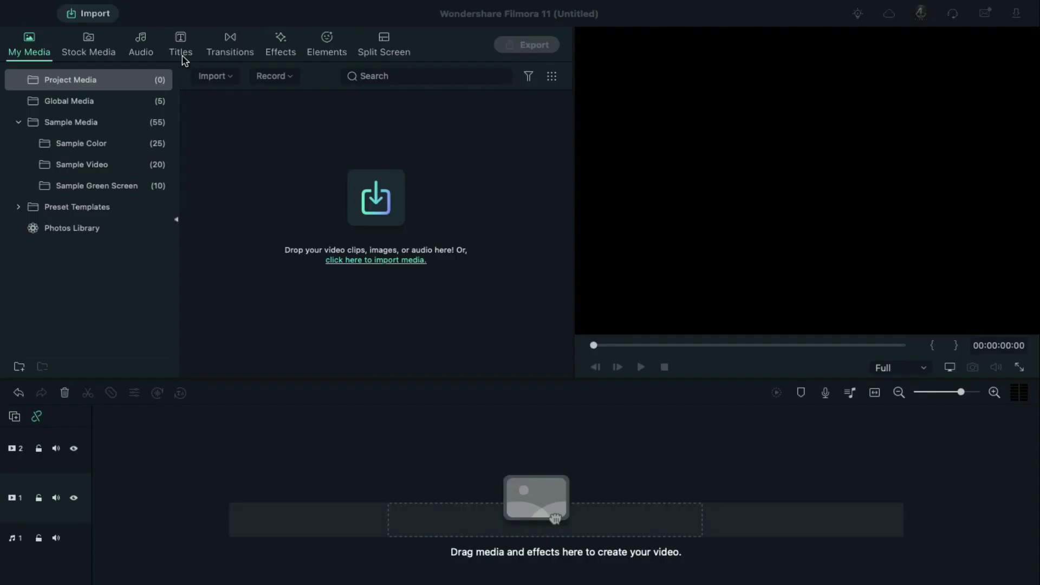
# - Place the Default Title at the start of video track 1 and open it for editing
pyautogui.click(184, 56)
pyautogui.moveTo(218, 115); pyautogui.dragTo(96, 500)
pyautogui.doubleClick(119, 498)
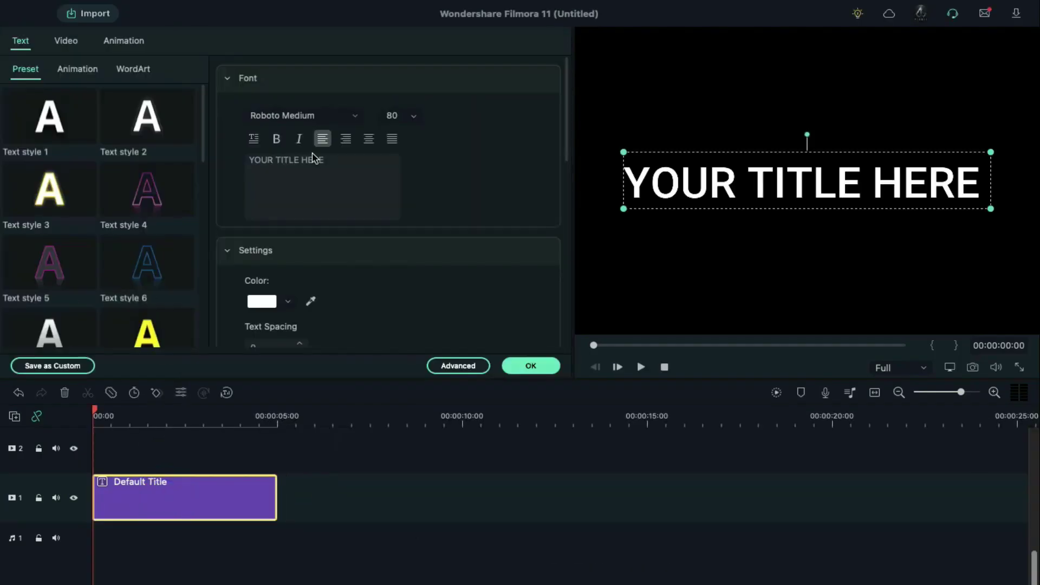
# - Set the title's font to Avenir Black and change its text to FILMORA
pyautogui.click(318, 115)
pyautogui.write('Avenir Black')
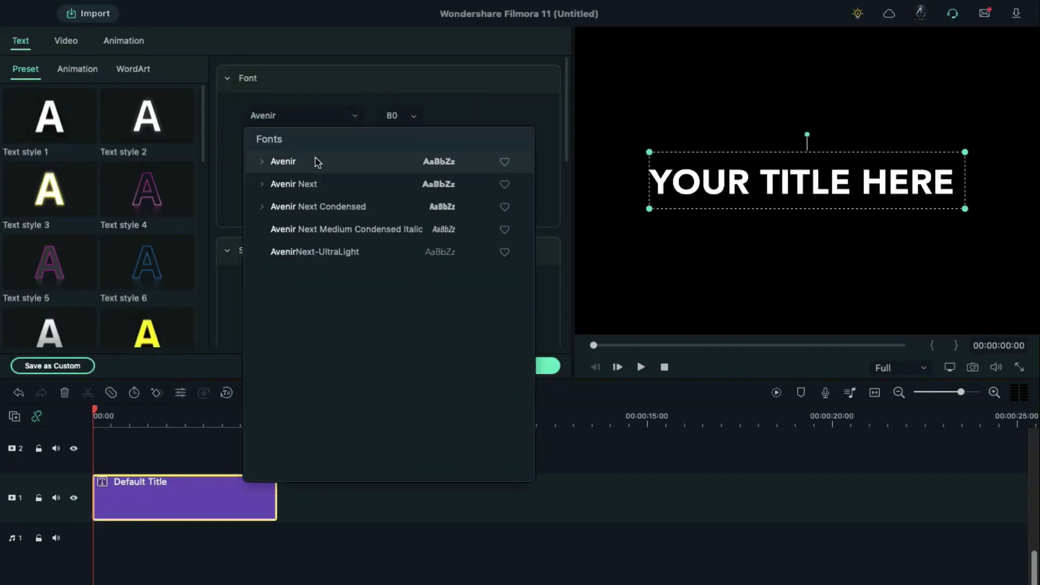
pyautogui.click(316, 160)
pyautogui.tripleClick(331, 163)
pyautogui.write('FILMORA')
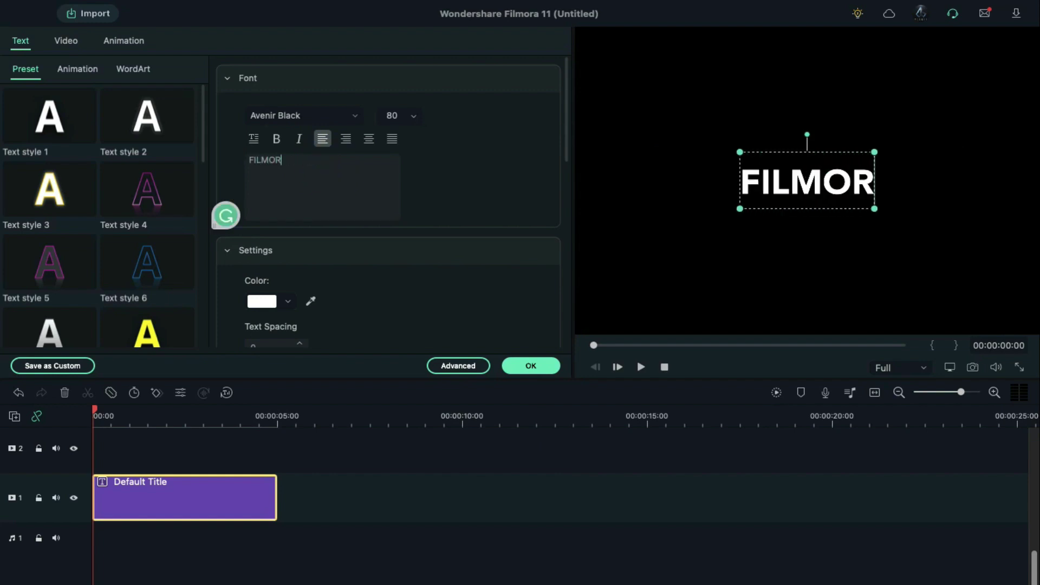
# - In the advanced title editor, give the FILMORA text a gradient fill running from purple to pink
pyautogui.click(462, 367)
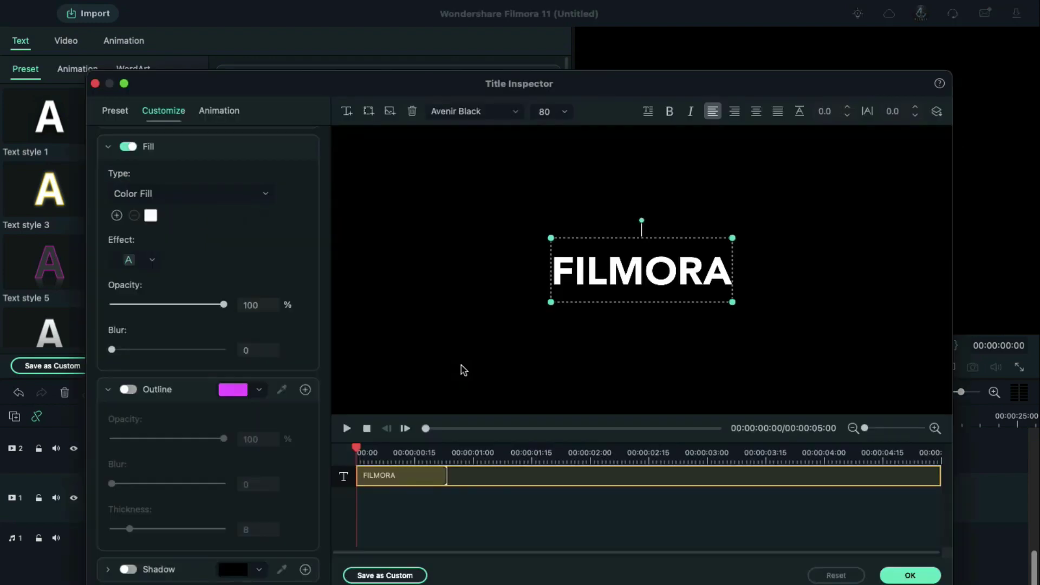
pyautogui.click(179, 193)
pyautogui.click(176, 210)
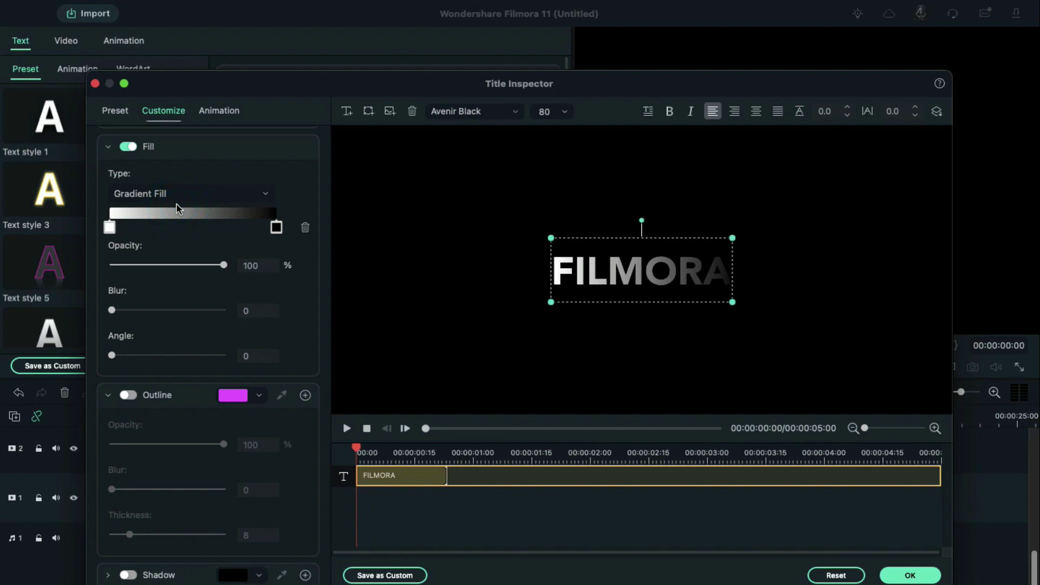
pyautogui.click(109, 228)
pyautogui.click(184, 305)
pyautogui.click(278, 227)
pyautogui.click(369, 306)
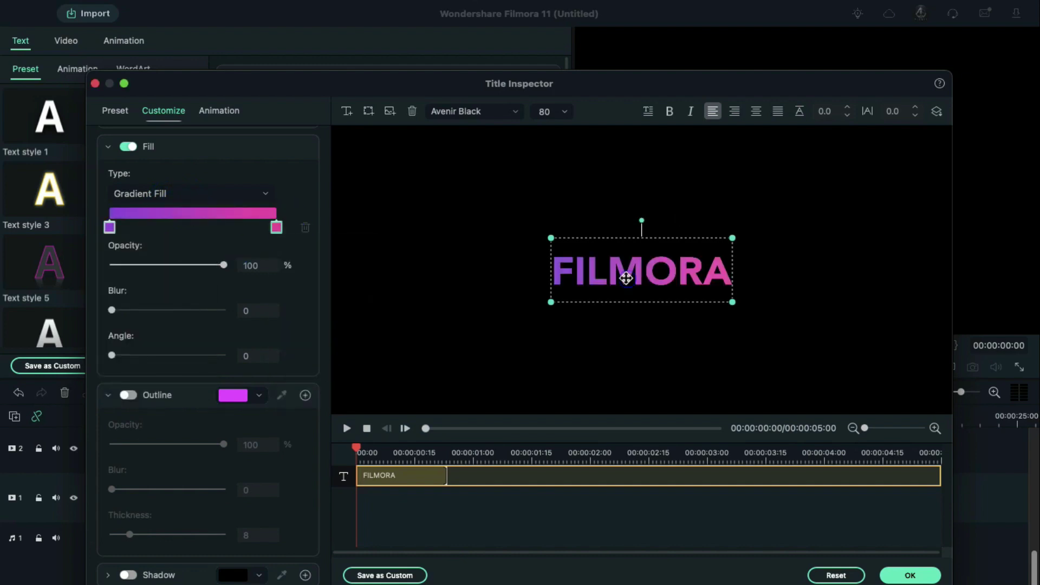
# - Move the FILMORA text to the top of the frame and add a second text box reading FILMORA at size 80
pyautogui.moveTo(626, 278); pyautogui.dragTo(623, 163)
pyautogui.click(347, 111)
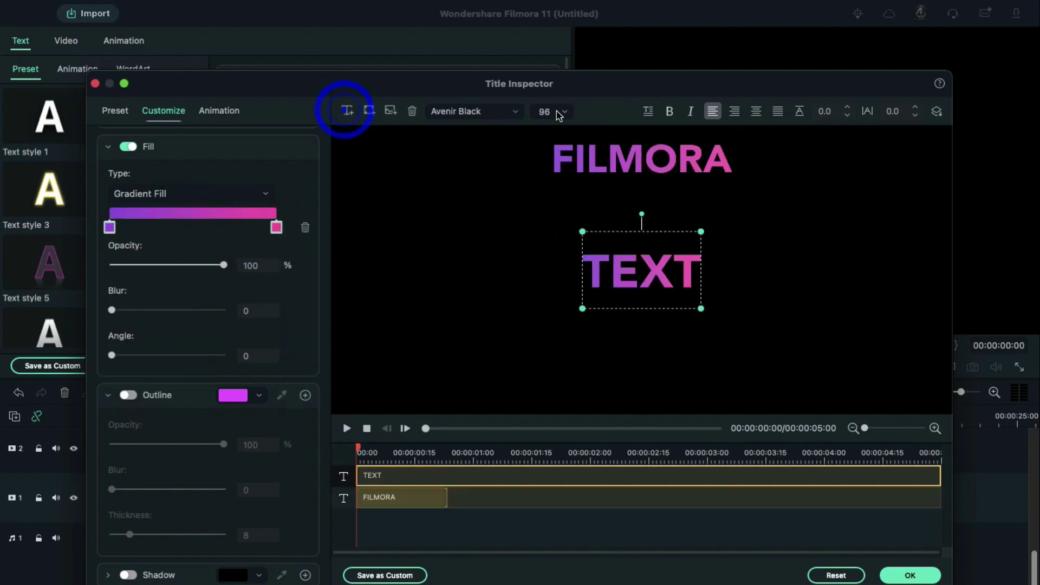
pyautogui.click(552, 111)
pyautogui.doubleClick(623, 258)
pyautogui.write('FILMORA')
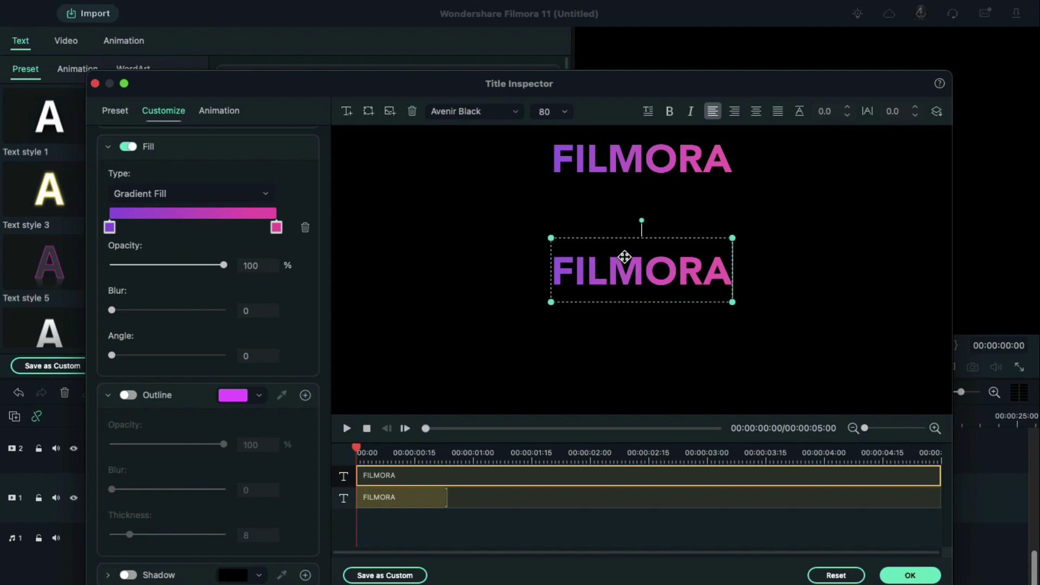
# - Turn the second FILMORA text into an outline without fill, with an outline thickness of 1
pyautogui.click(128, 396)
pyautogui.click(128, 147)
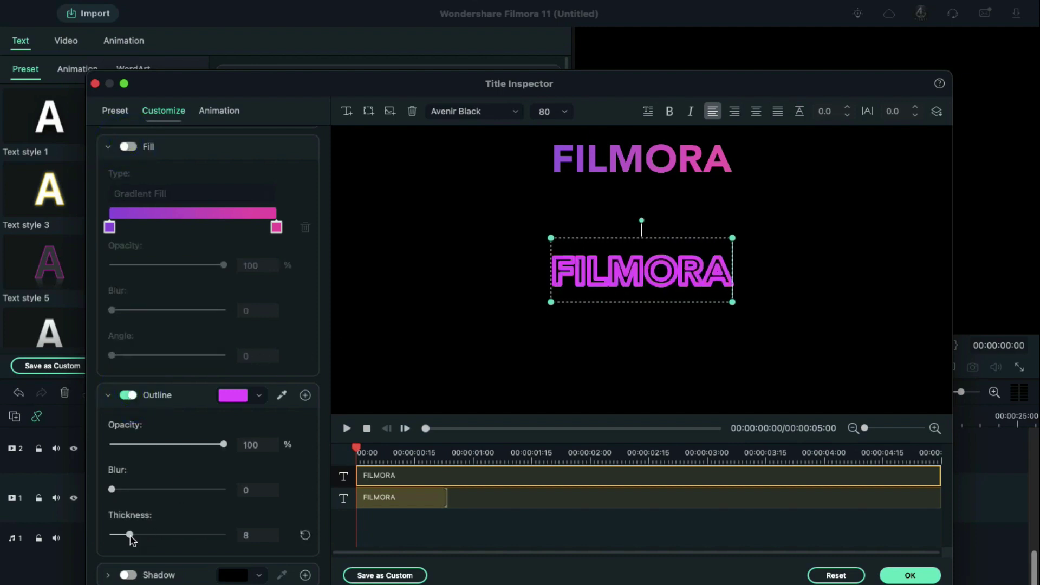
pyautogui.moveTo(129, 535); pyautogui.dragTo(114, 535)
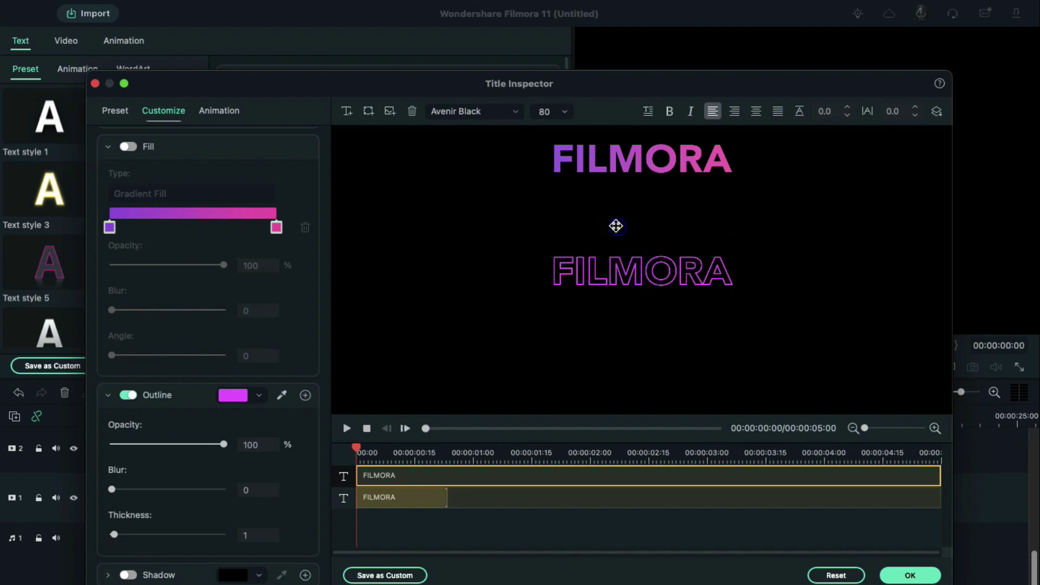
# - Position the outlined FILMORA directly beneath the gradient-filled one and accept the title design
pyautogui.moveTo(611, 261); pyautogui.dragTo(611, 165)
pyautogui.press('Down')
pyautogui.press('Down')
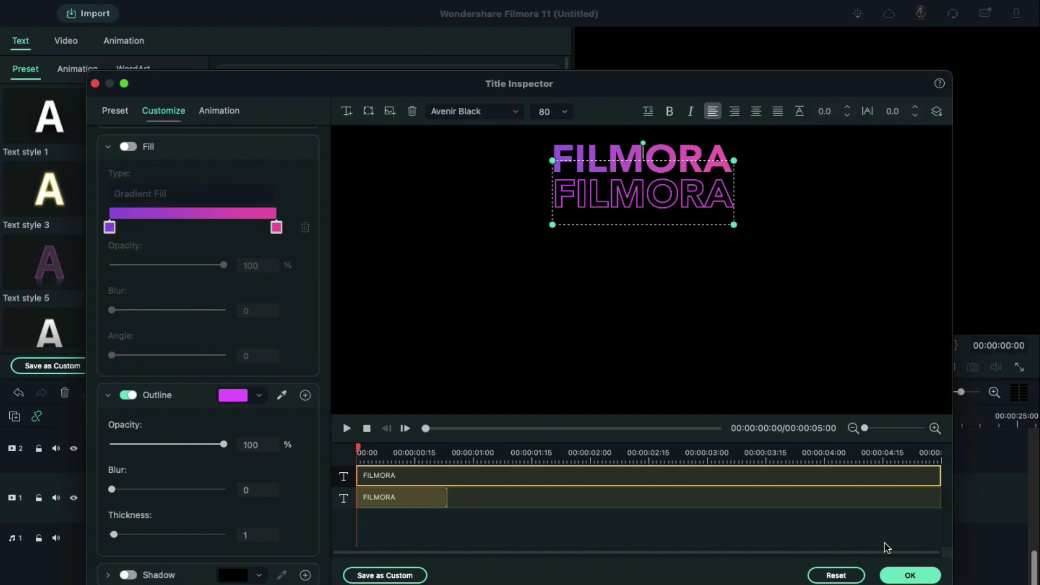
pyautogui.click(901, 573)
# - Capture a PNG snapshot of the title pair into the Cinematic Title folder
pyautogui.click(210, 497)
pyautogui.click(971, 369)
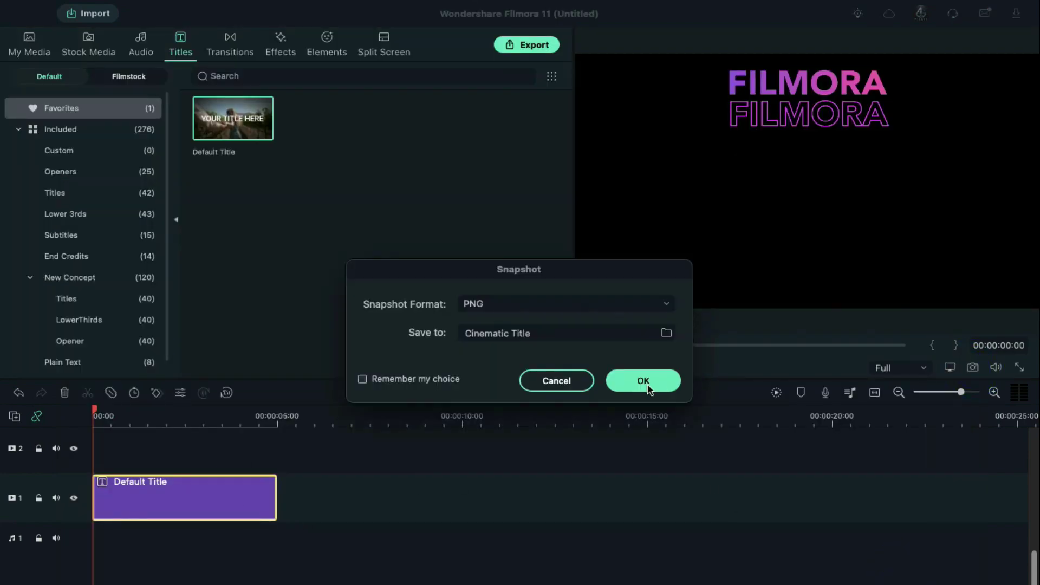
pyautogui.click(645, 380)
# - Place the title snapshot at the start of track 2 and shift it down directly below the original title pair
pyautogui.moveTo(297, 115); pyautogui.dragTo(149, 448)
pyautogui.doubleClick(149, 448)
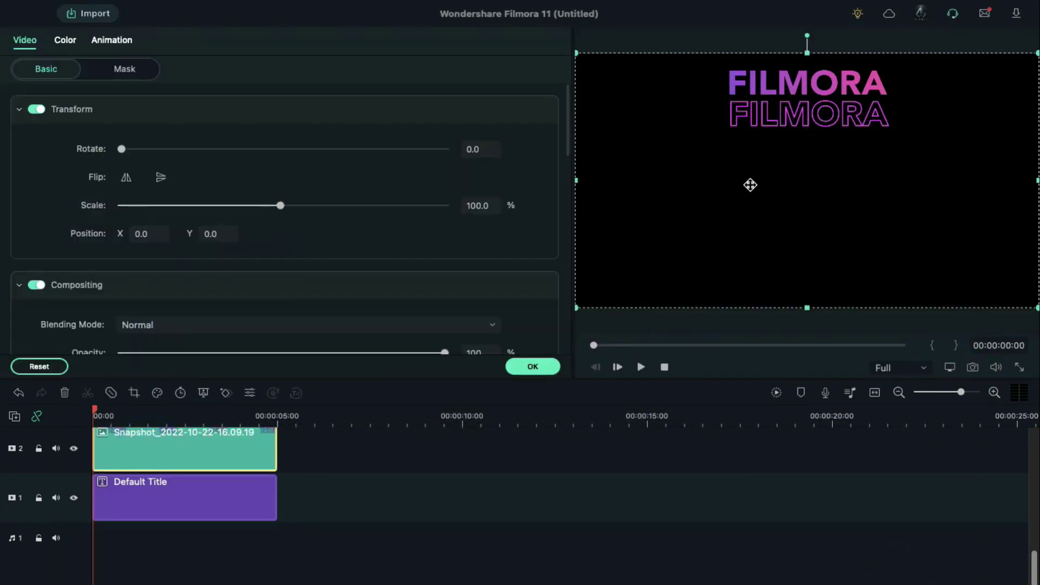
pyautogui.moveTo(750, 181); pyautogui.dragTo(745, 241)
pyautogui.click(533, 367)
# - Add the title snapshot to the start of track 3 and set its Y position to -510
pyautogui.scroll(3, 187, 482)
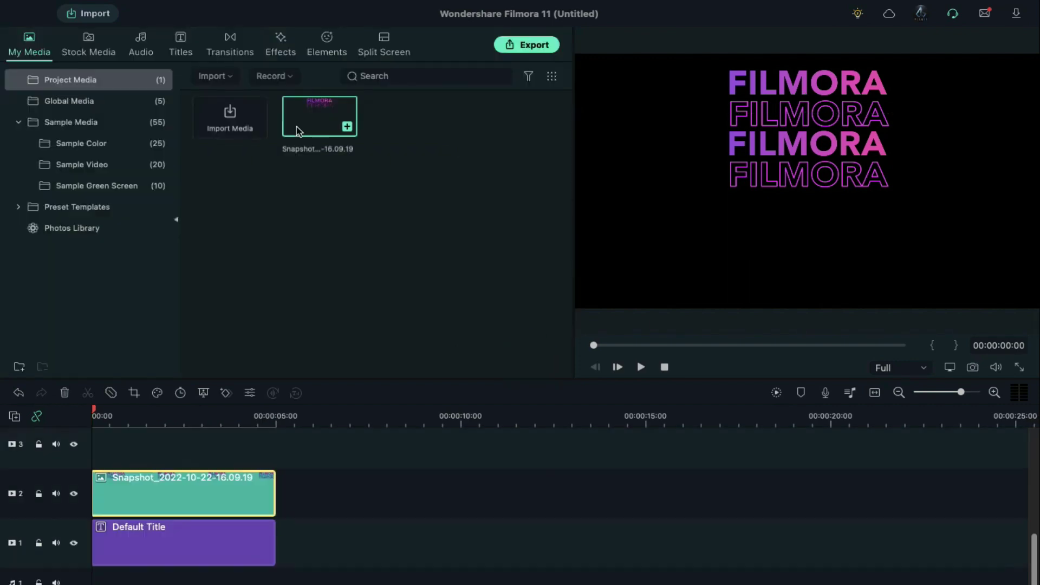
pyautogui.moveTo(297, 130); pyautogui.dragTo(158, 578)
pyautogui.scroll(-5, 157, 521)
pyautogui.doubleClick(157, 483)
pyautogui.doubleClick(205, 233)
pyautogui.write('-510')
pyautogui.press('Return')
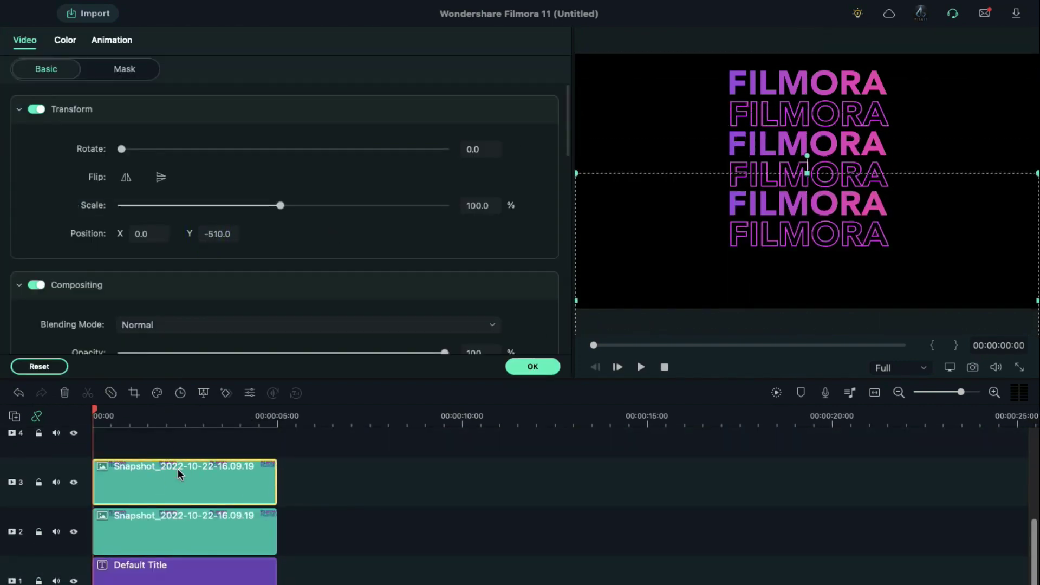
# - Duplicate the track 3 snapshot onto track 4 and set the copy's Y position to -764
pyautogui.press('super+c')
pyautogui.click(77, 440)
pyautogui.press('super+v')
pyautogui.click(93, 417)
pyautogui.moveTo(211, 234); pyautogui.dragTo(21, 198)
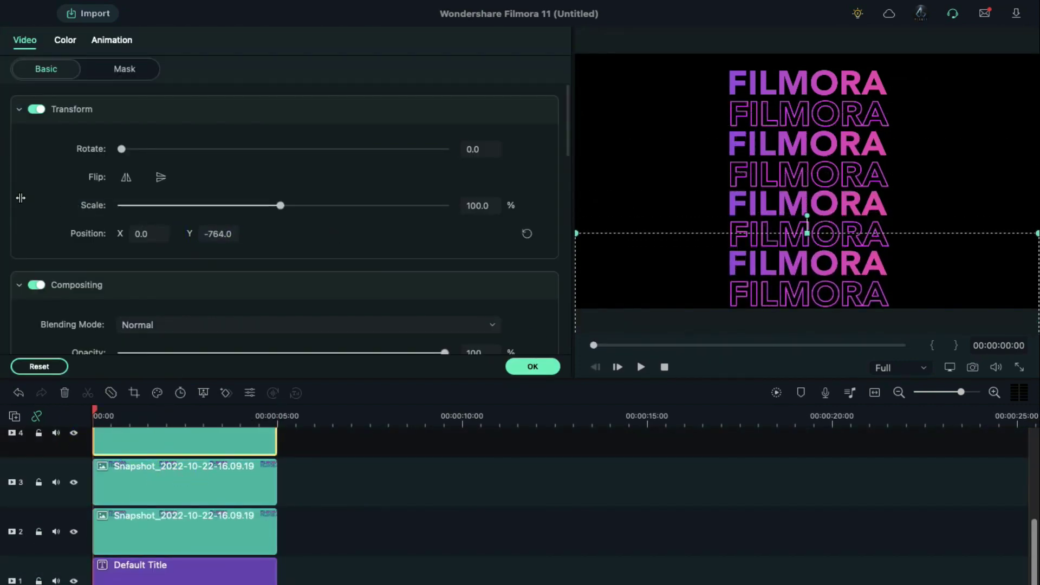
pyautogui.click(523, 371)
# - Take a snapshot of the full title stack and delete the snapshot clips above the Default Title
pyautogui.click(974, 369)
pyautogui.scroll(3, 348, 448)
pyautogui.moveTo(298, 479); pyautogui.dragTo(225, 584)
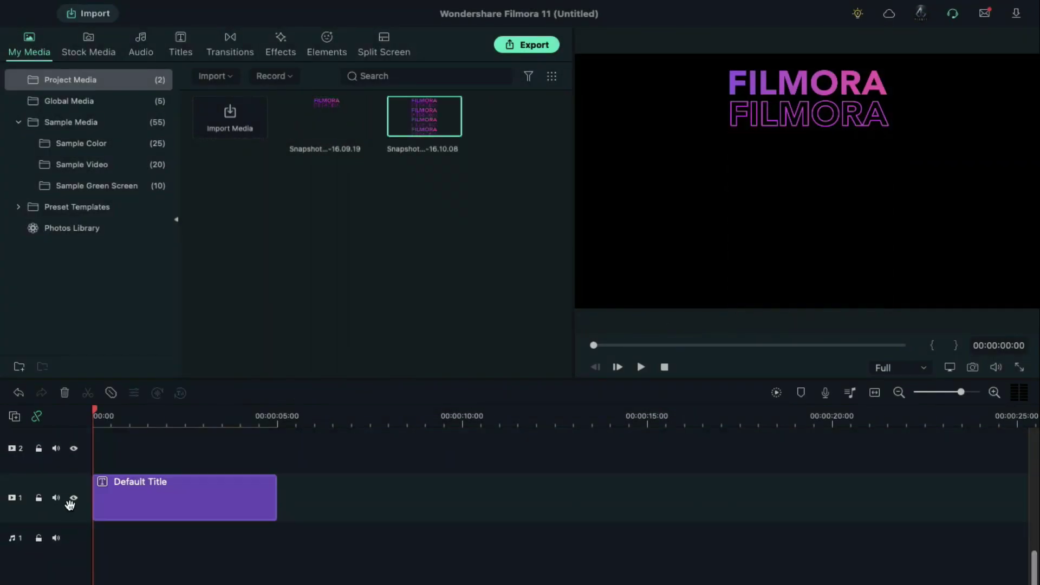
# - Hide track 1 and place the new title-stack snapshot at the start of track 2
pyautogui.click(73, 496)
pyautogui.scroll(2, 73, 497)
pyautogui.moveTo(413, 121); pyautogui.dragTo(96, 528)
# - Scale the title-stack snapshot to 50% and set its Y position to 289
pyautogui.doubleClick(151, 515)
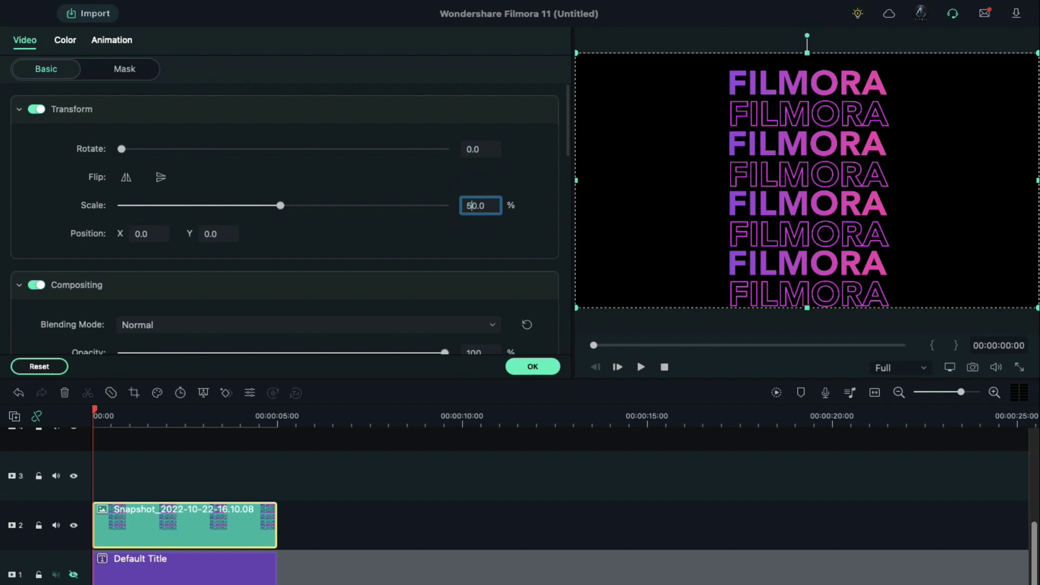
pyautogui.press('Return')
pyautogui.moveTo(204, 245); pyautogui.dragTo(412, 268)
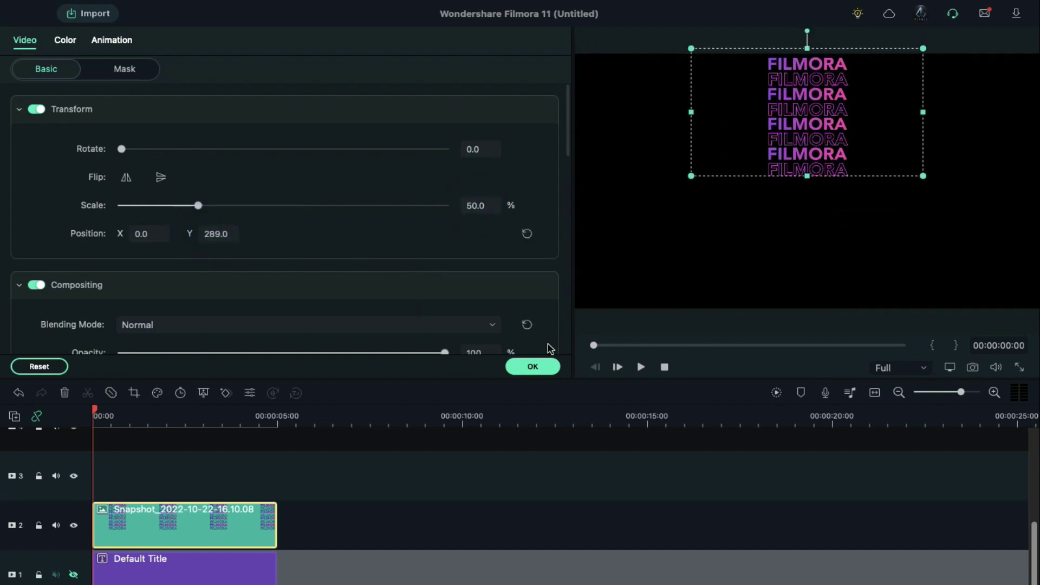
pyautogui.click(533, 367)
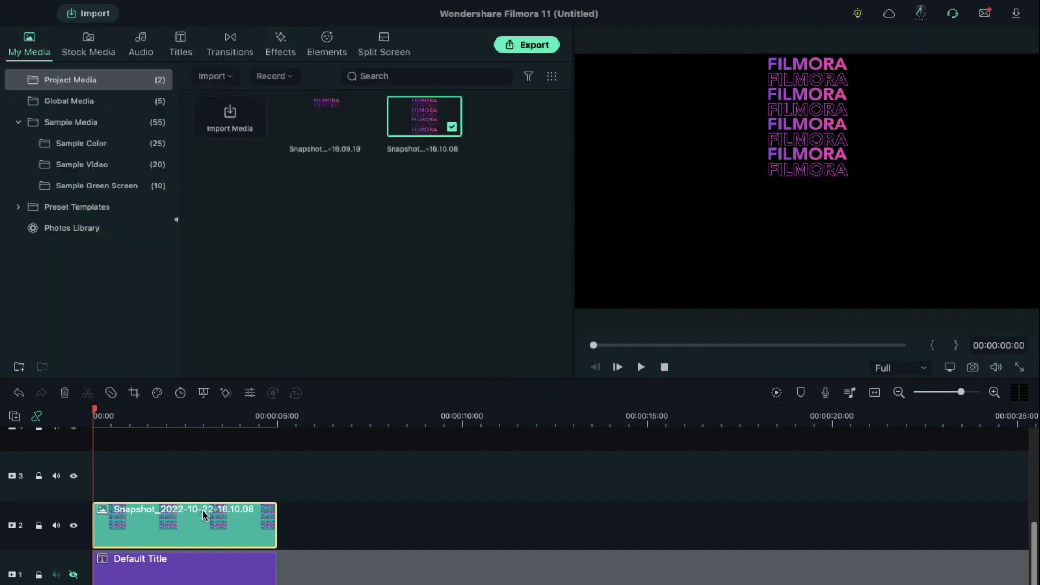
# - Paste a copy of the scaled snapshot onto track 3 and set its Y position to -224
pyautogui.click(65, 459)
pyautogui.press('super+v')
pyautogui.doubleClick(142, 476)
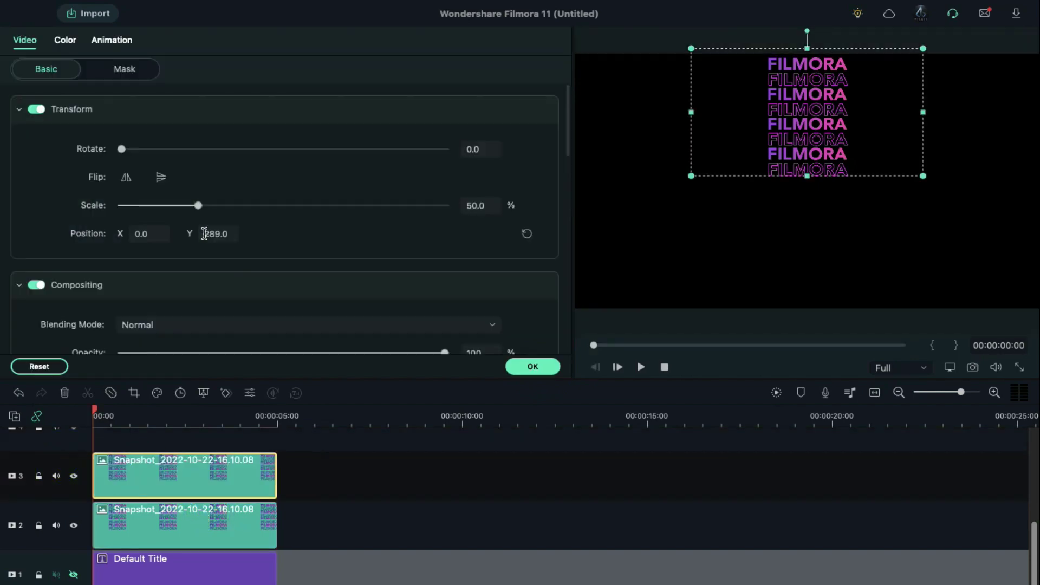
pyautogui.moveTo(205, 233); pyautogui.dragTo(4, 198)
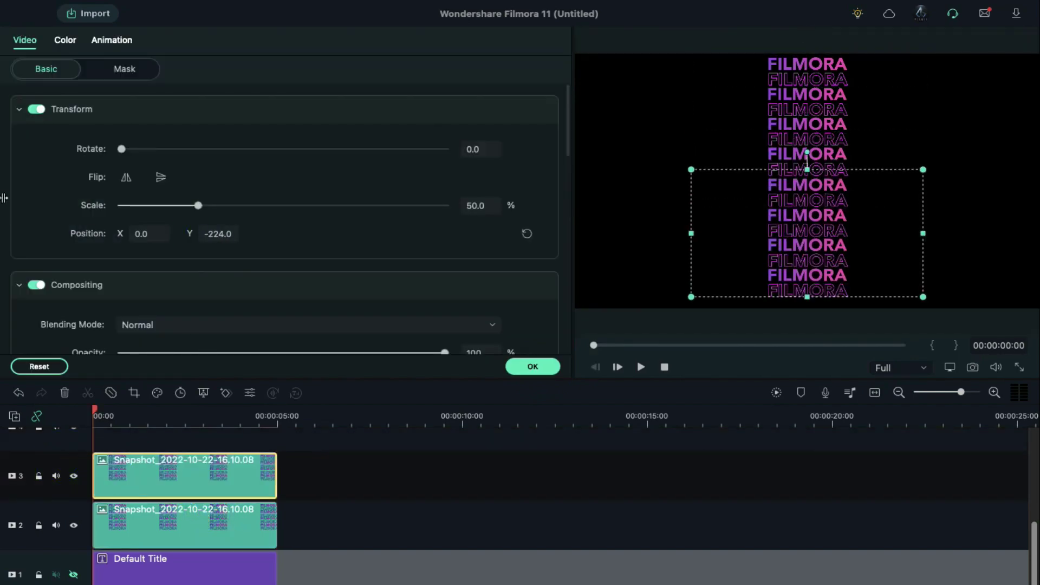
pyautogui.click(533, 371)
# - Capture a PNG snapshot of the tall title column and delete both snapshot clips from the timeline
pyautogui.click(974, 368)
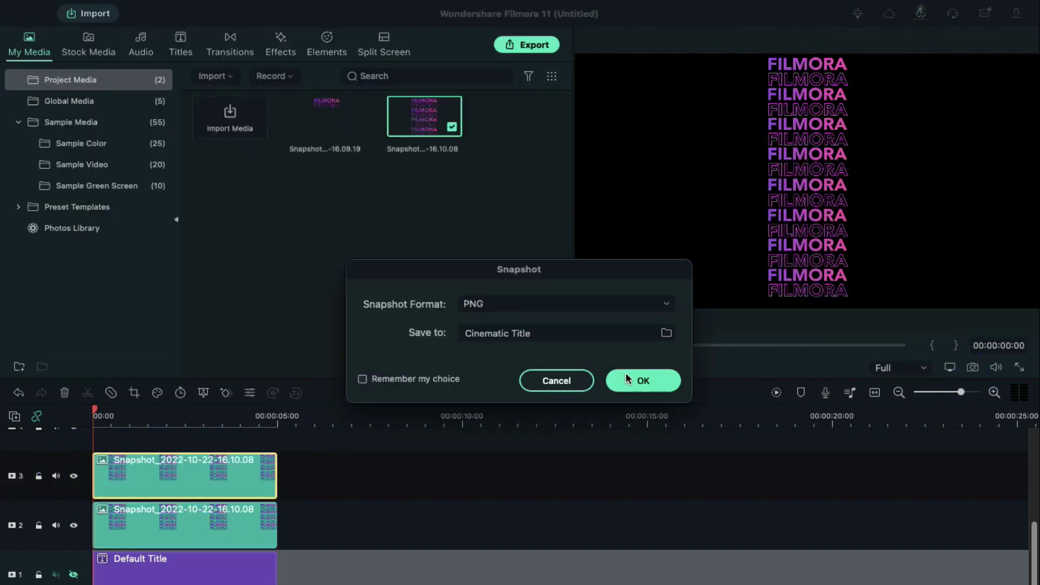
pyautogui.click(641, 379)
pyautogui.press('Delete')
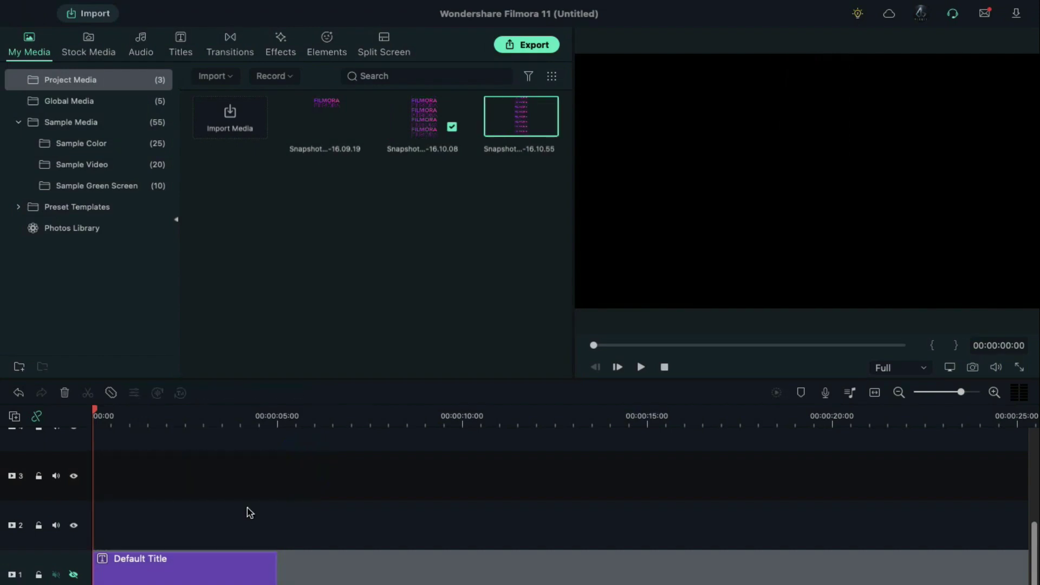
# - Place the tall-column snapshot at the start of track 2, extended to 10 seconds and scaled to about 222%
pyautogui.moveTo(509, 114); pyautogui.dragTo(94, 528)
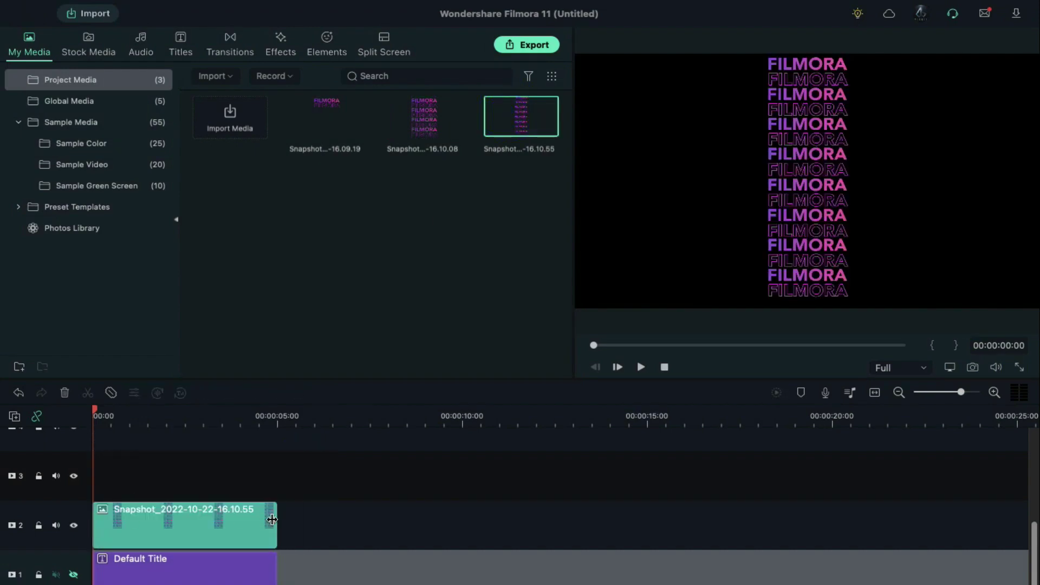
pyautogui.moveTo(273, 517); pyautogui.dragTo(451, 540)
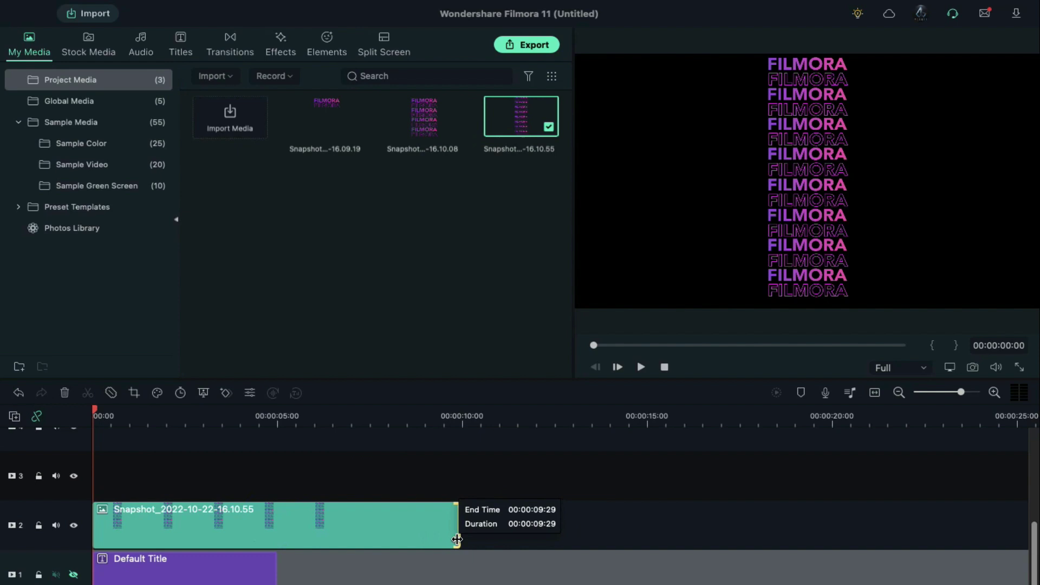
pyautogui.doubleClick(261, 540)
pyautogui.moveTo(293, 211); pyautogui.dragTo(347, 217)
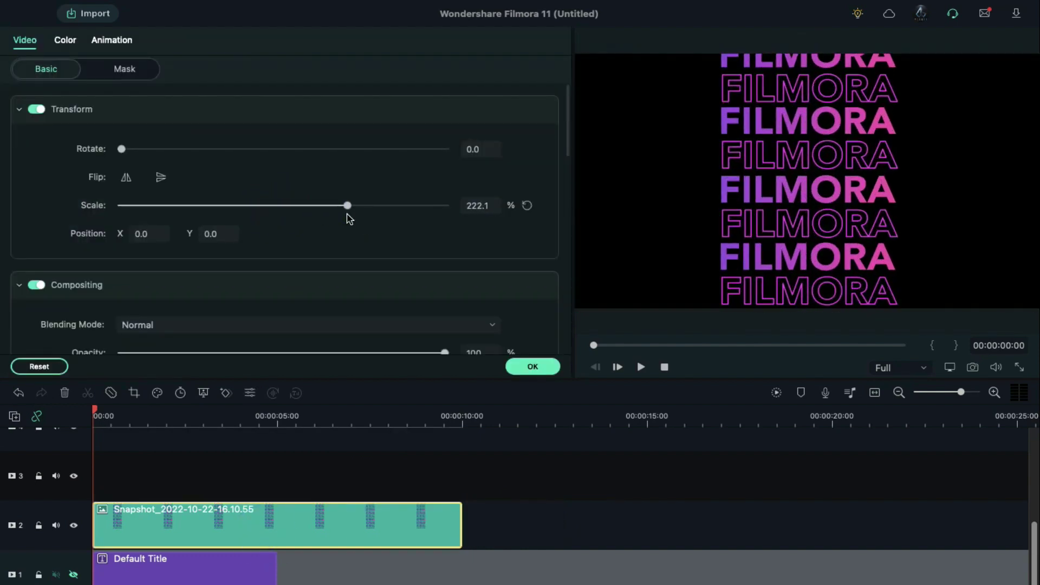
# - Keyframe the column's vertical position, low at the clip's start and high at the 10-second mark, and start exporting the video
pyautogui.click(120, 43)
pyautogui.click(147, 73)
pyautogui.click(163, 133)
pyautogui.moveTo(239, 245); pyautogui.dragTo(6, 245)
pyautogui.click(463, 417)
pyautogui.moveTo(233, 245); pyautogui.dragTo(850, 364)
pyautogui.click(533, 367)
pyautogui.click(542, 47)
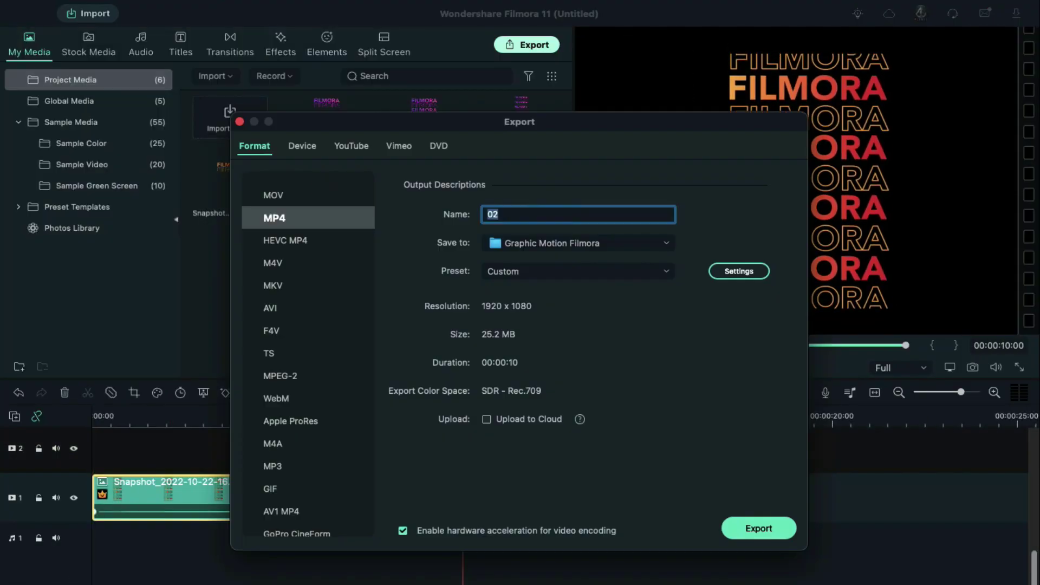
# - Import 01.mp4 and 02.mp4 from the Graphic Motion Filmora folder and place video 02 at the start of track 1
pyautogui.click(222, 98)
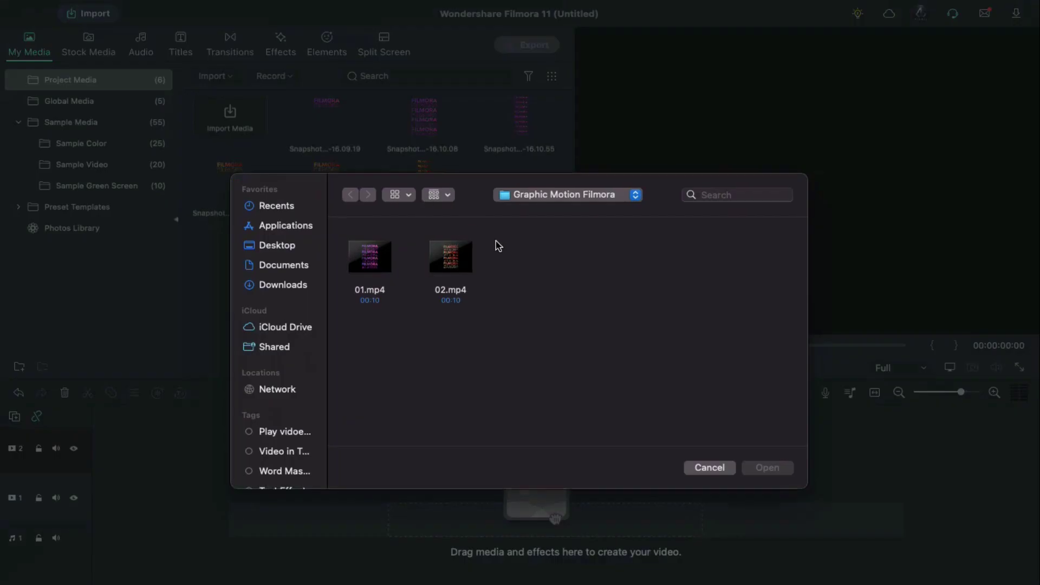
pyautogui.moveTo(495, 240); pyautogui.dragTo(312, 227)
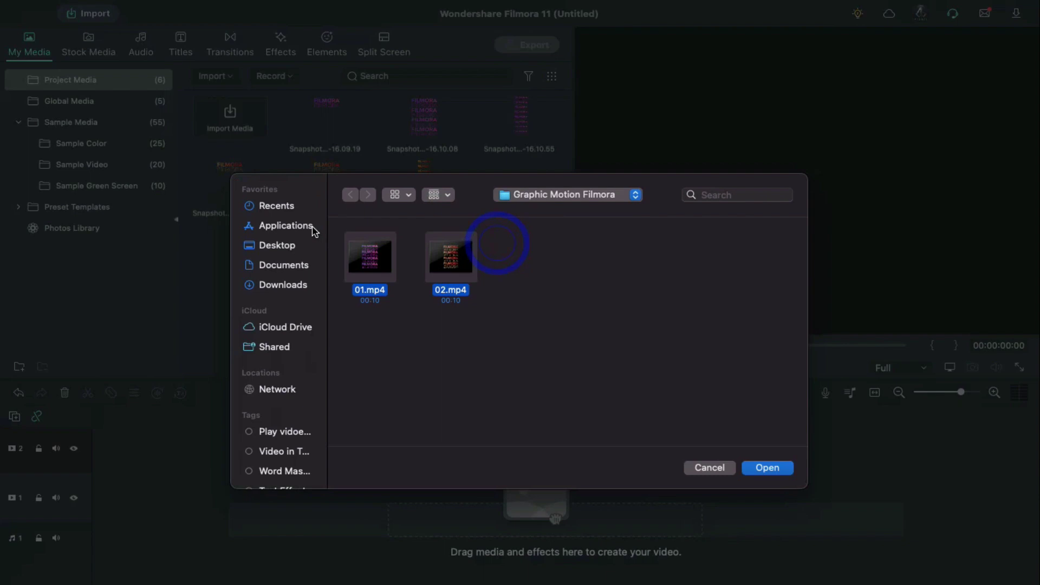
pyautogui.press('Return')
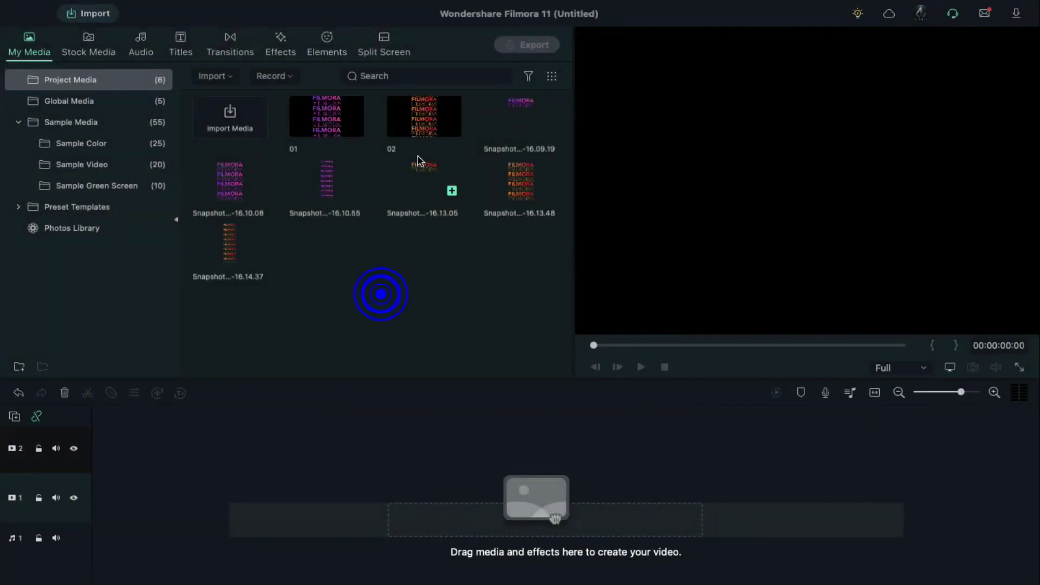
pyautogui.moveTo(556, 518); pyautogui.dragTo(101, 510)
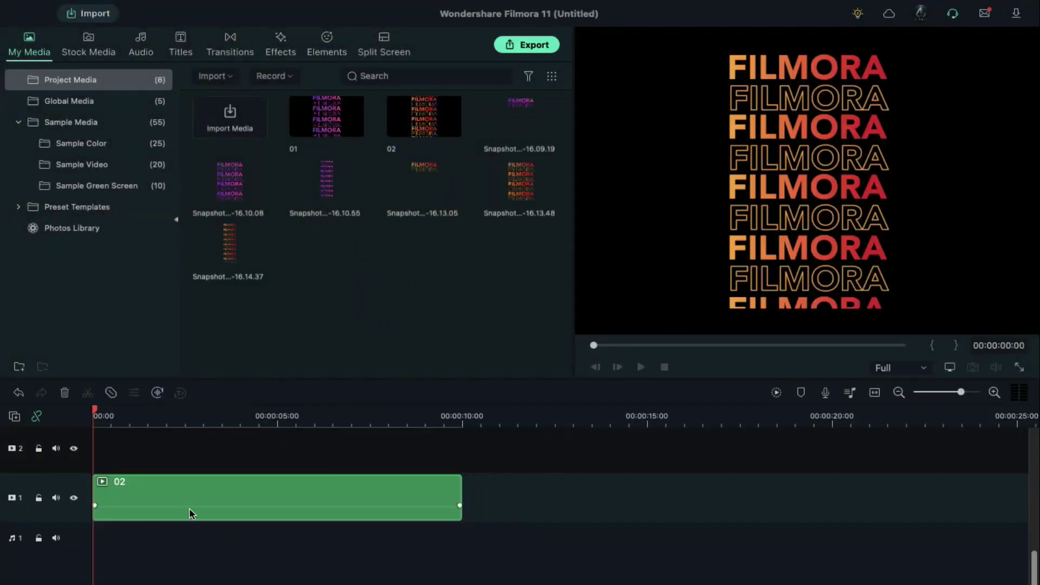
# - Apply the BCC Lens Correction effect to clip 02 on track 1 and set its Correction to -100
pyautogui.doubleClick(190, 512)
pyautogui.click(530, 366)
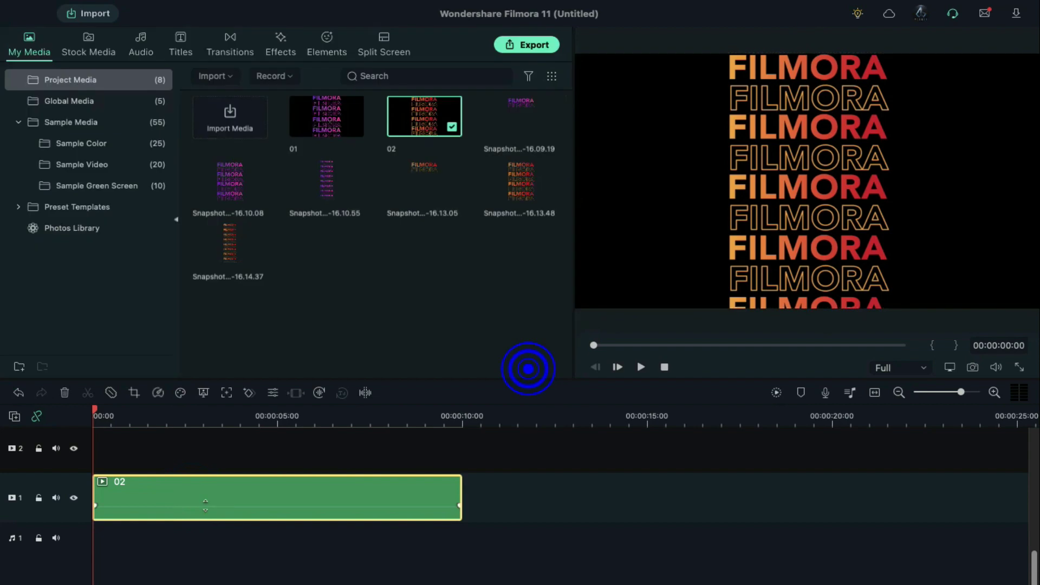
pyautogui.click(280, 44)
pyautogui.moveTo(155, 452); pyautogui.dragTo(190, 495)
pyautogui.doubleClick(190, 495)
pyautogui.click(24, 41)
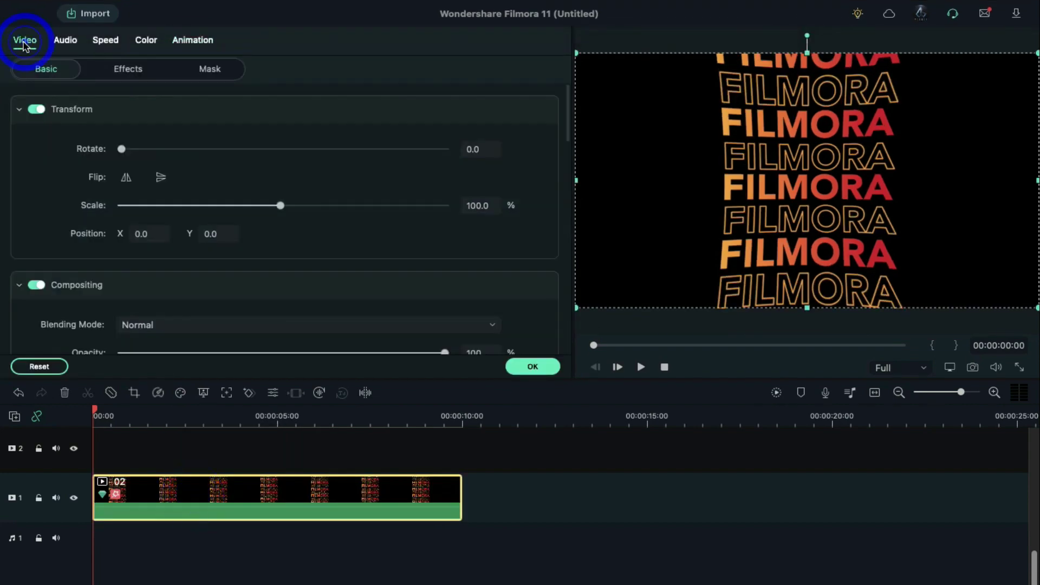
pyautogui.click(130, 69)
pyautogui.moveTo(371, 251); pyautogui.dragTo(151, 254)
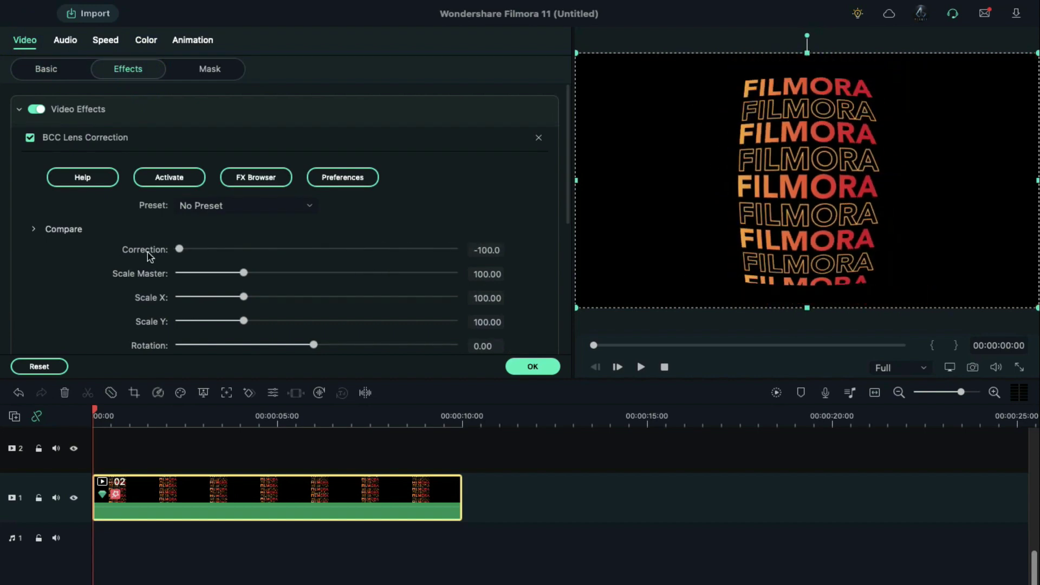
pyautogui.click(521, 368)
# - Hide track 1, then place video 01 at the start of track 2 with the BCC Lens Correction effect applied
pyautogui.click(73, 497)
pyautogui.scroll(3, 244, 491)
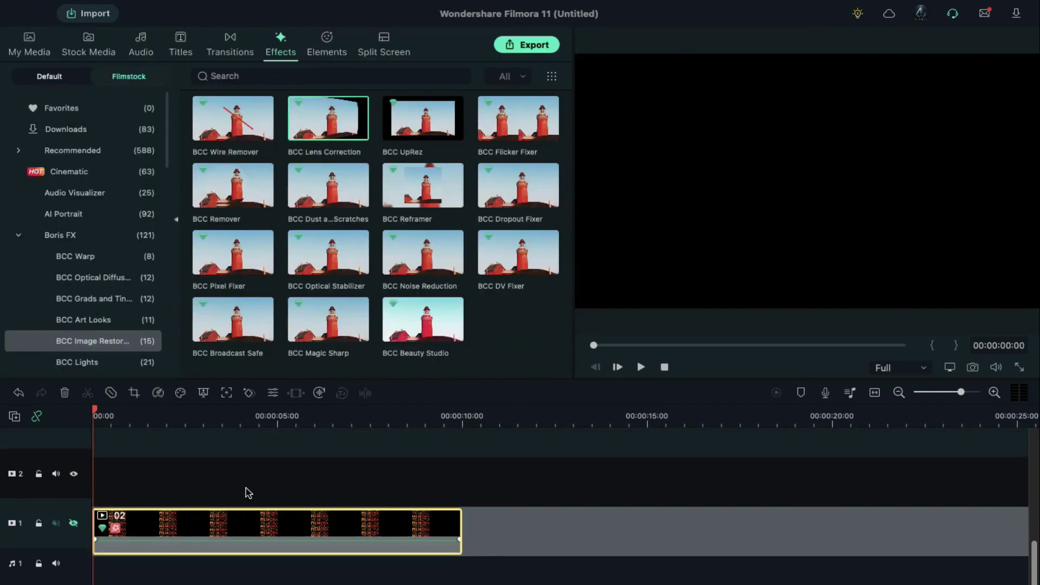
pyautogui.click(34, 46)
pyautogui.moveTo(225, 389); pyautogui.dragTo(163, 501)
pyautogui.click(281, 46)
pyautogui.moveTo(328, 119); pyautogui.dragTo(190, 503)
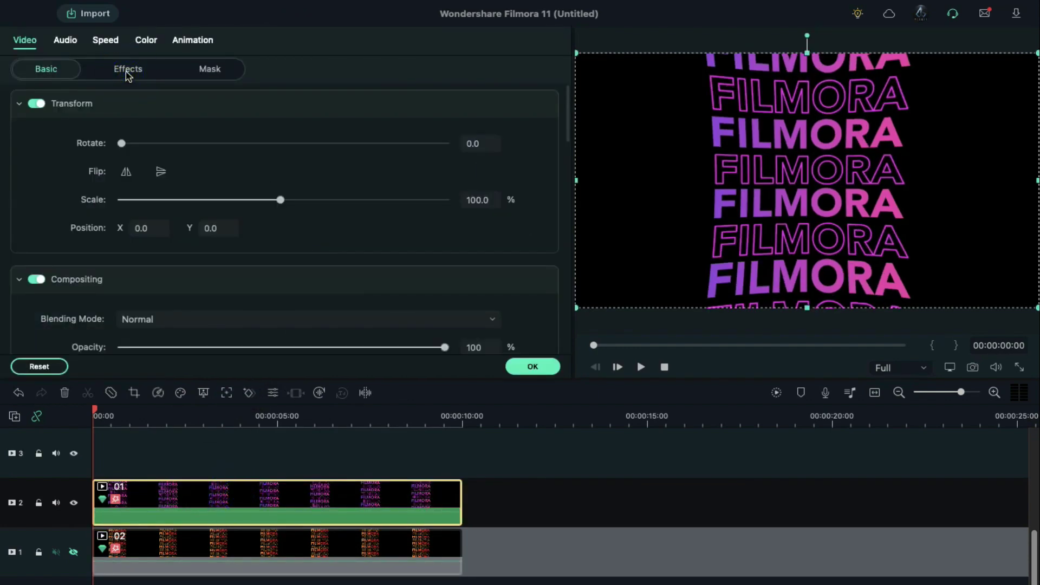
# - Set clip 01's lens correction to Correction 5, Scale X about 154 and Vertical Perspective 45
pyautogui.click(128, 70)
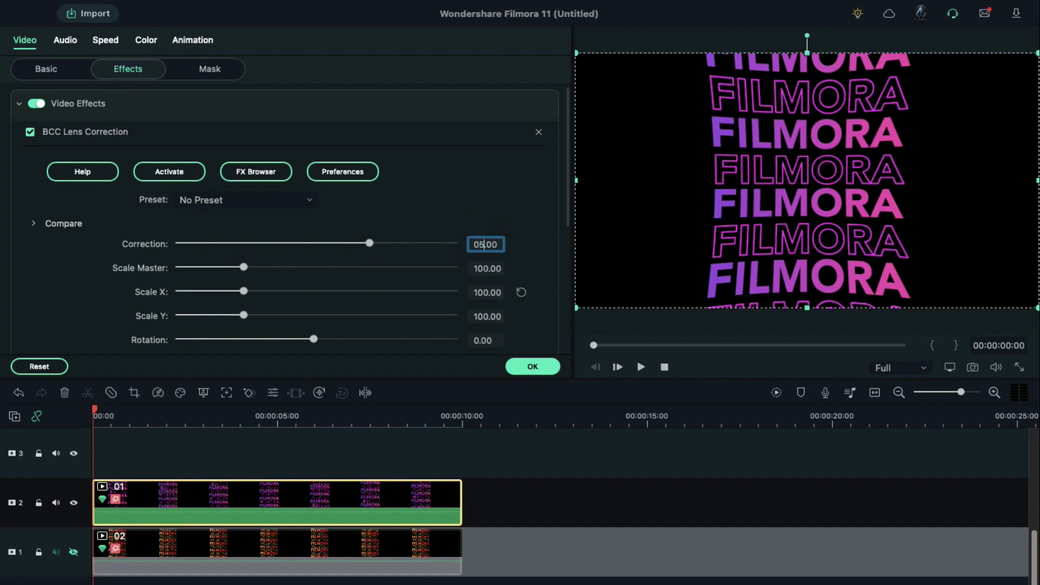
pyautogui.press('Return')
pyautogui.scroll(-3, 479, 314)
pyautogui.click(479, 291)
pyautogui.write('50')
pyautogui.press('Return')
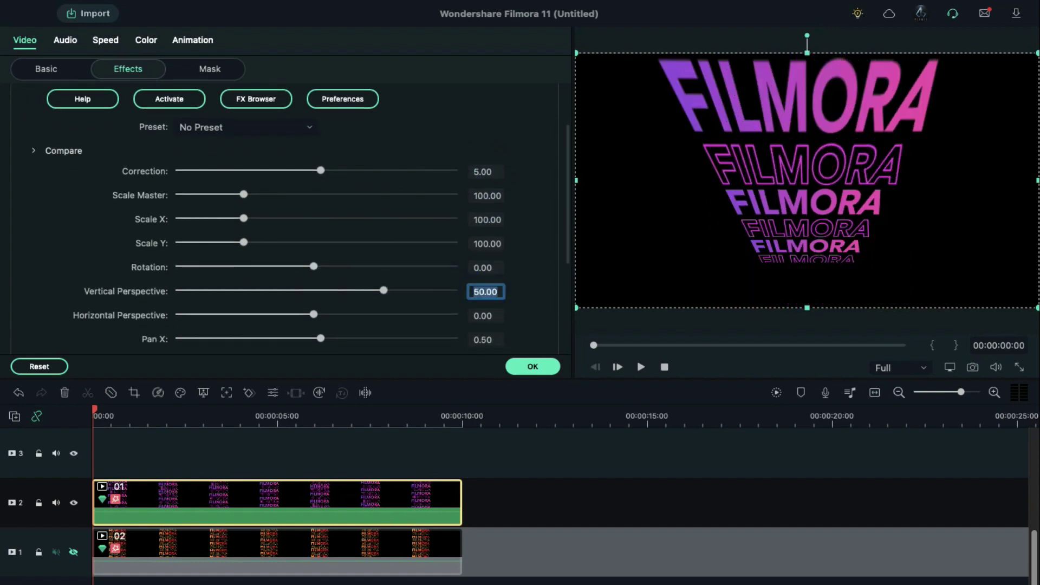
pyautogui.moveTo(248, 223); pyautogui.dragTo(283, 223)
pyautogui.write('45')
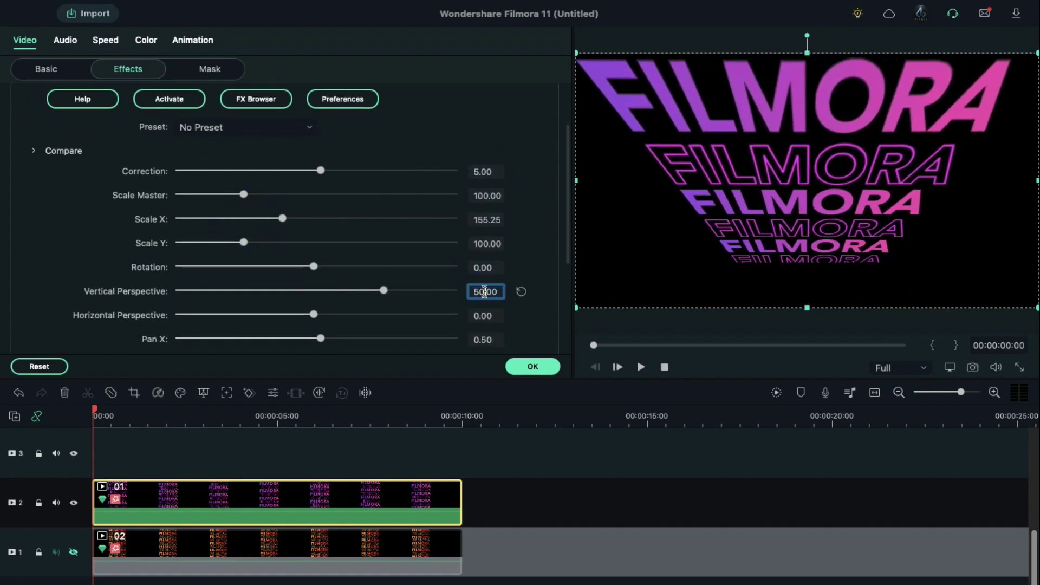
pyautogui.press('Return')
# - Raise clip 01 to Y position 590 and paste a copy of it at the start of track 3
pyautogui.click(47, 69)
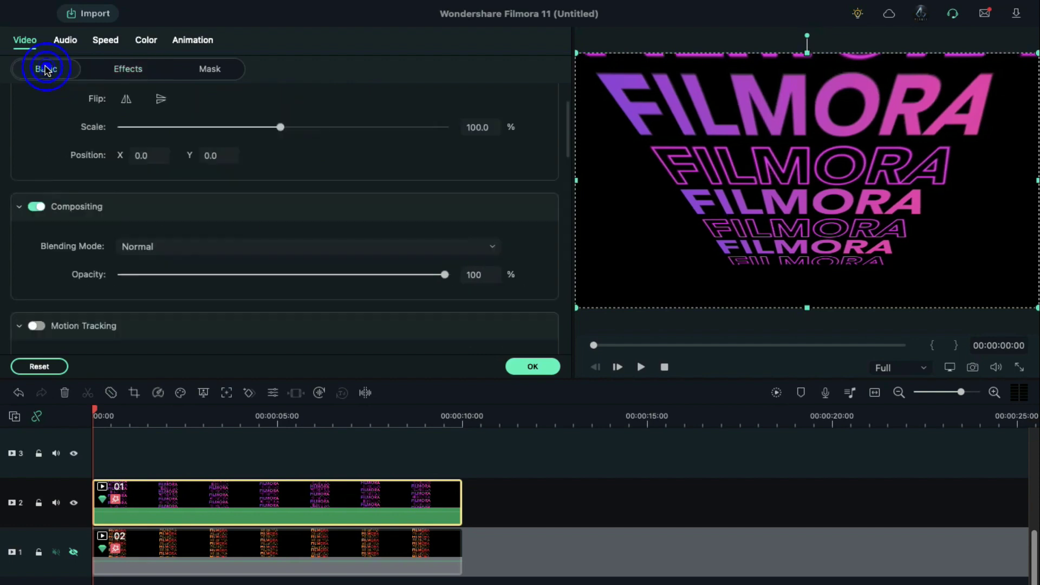
pyautogui.moveTo(201, 155); pyautogui.dragTo(634, 254)
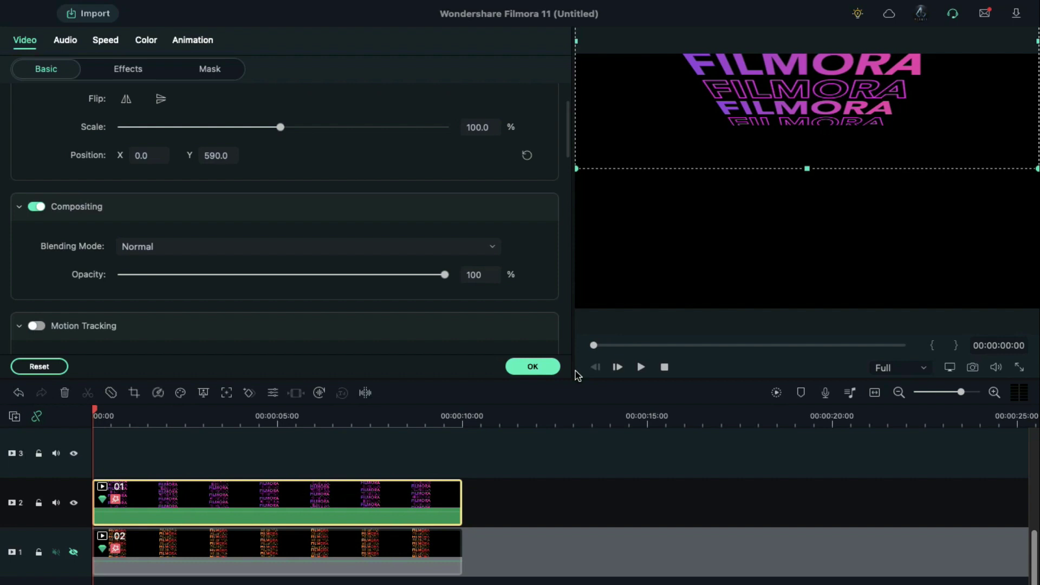
pyautogui.click(82, 440)
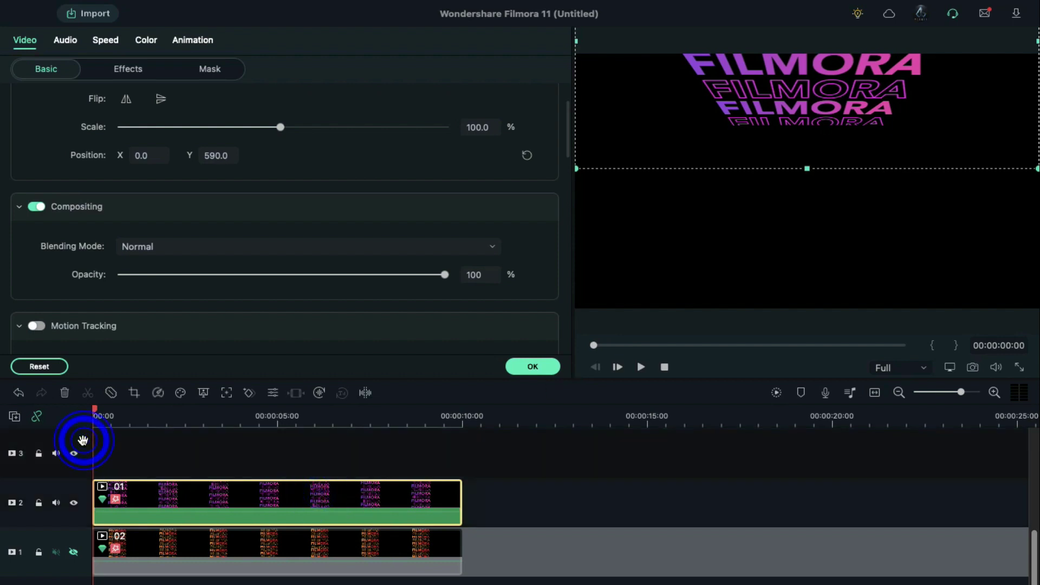
pyautogui.hotkey('ctrl', 'v')
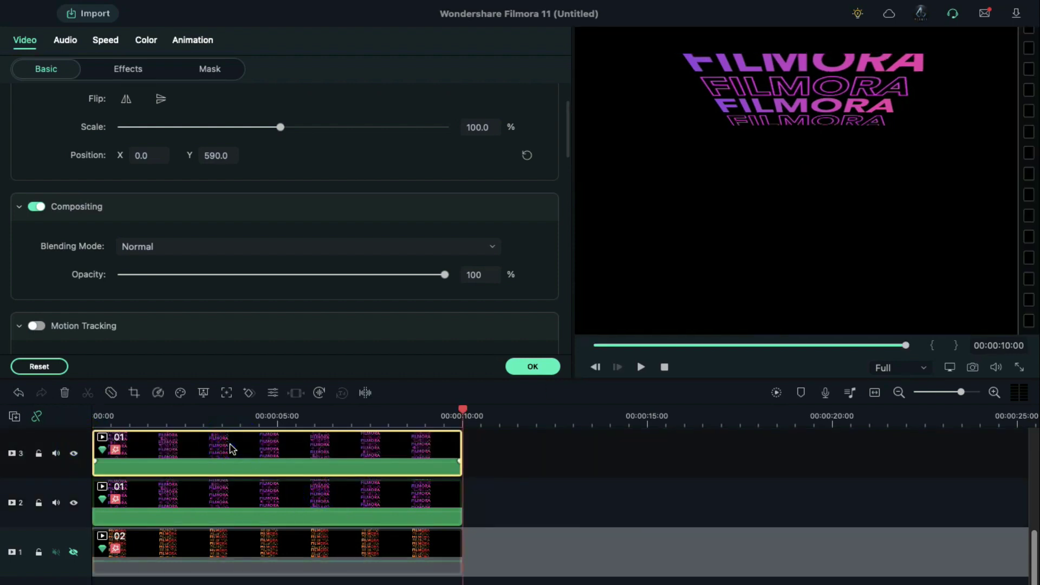
# - Set the Vertical Perspective of clip 01 on track 2 to -45 and its Y position to -548
pyautogui.click(130, 69)
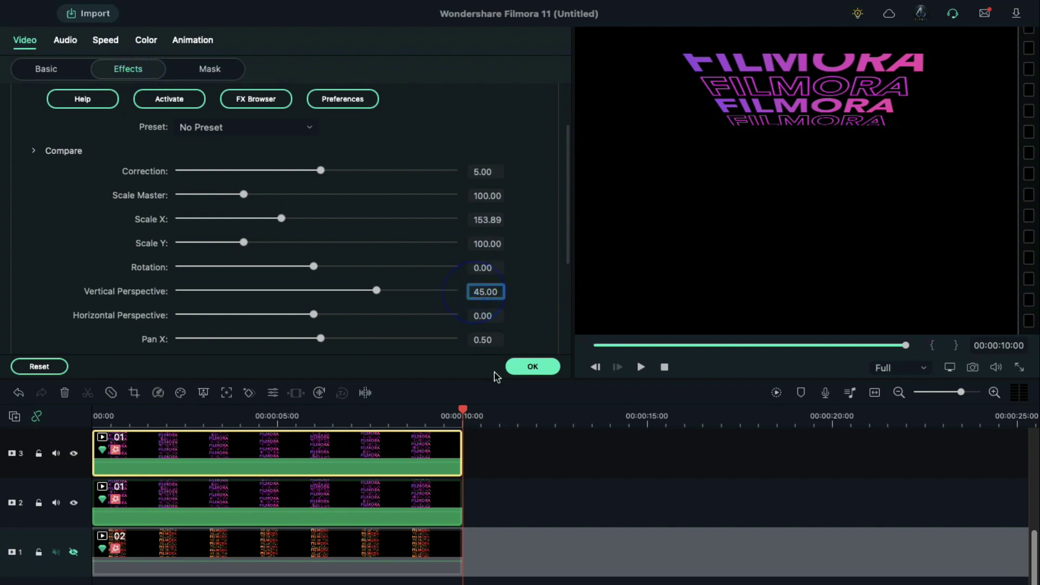
pyautogui.press('Return')
pyautogui.click(249, 491)
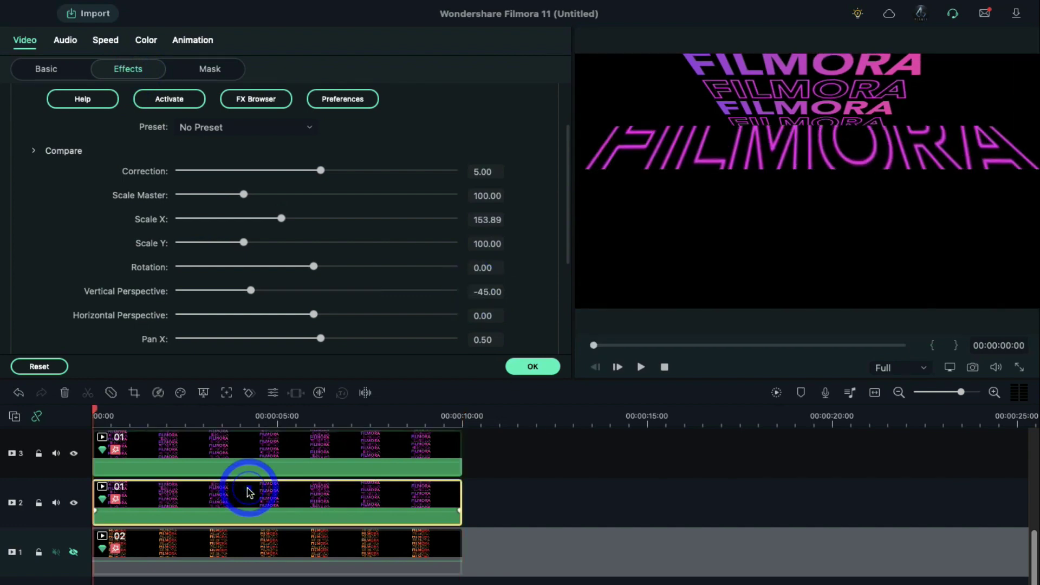
pyautogui.click(52, 76)
pyautogui.moveTo(204, 156); pyautogui.dragTo(2, 59)
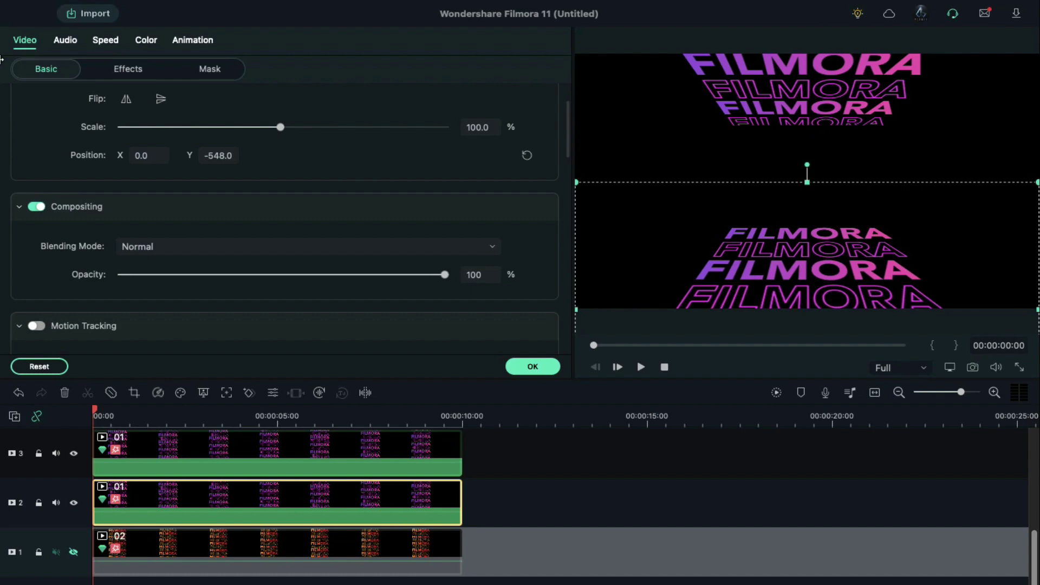
# - Show track 1 and strengthen the clip 01 copies' Vertical Perspective to about 49 and -49, with Scale Y about 117 on track 2
pyautogui.click(76, 552)
pyautogui.click(130, 70)
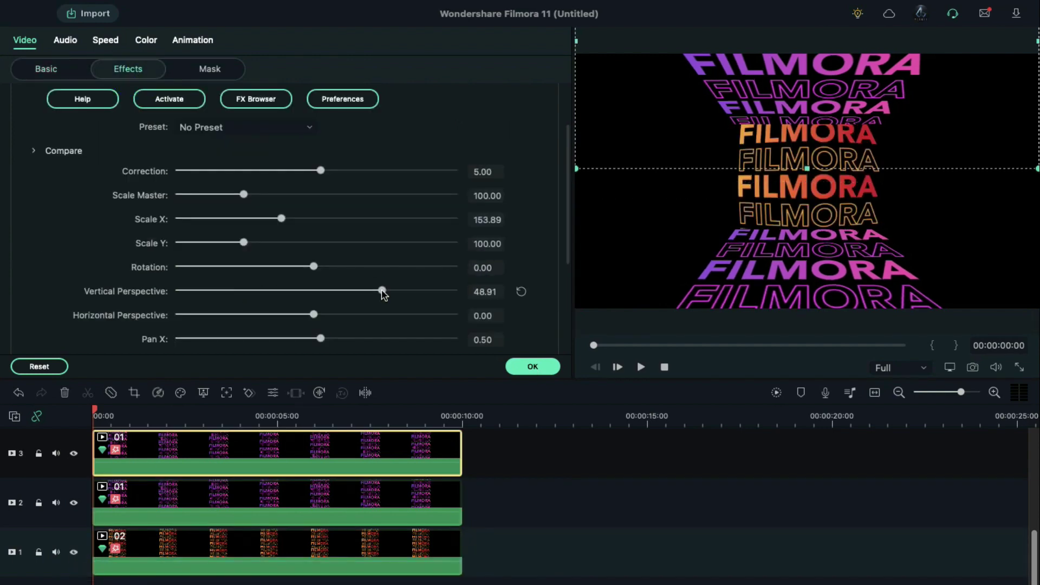
pyautogui.moveTo(244, 242); pyautogui.dragTo(262, 244)
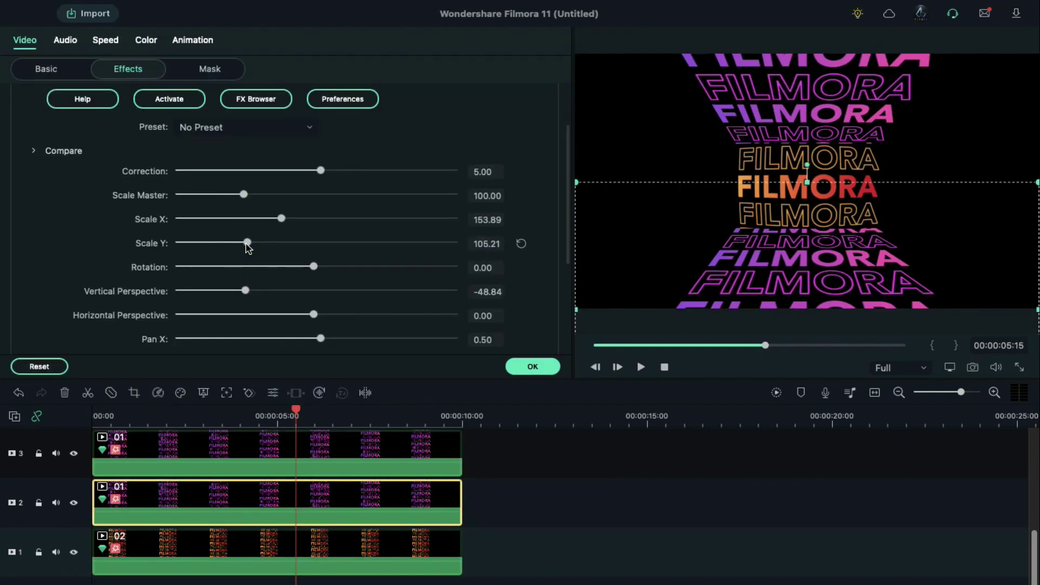
# - Widen and tilt clip 01 on track 2 further, scaling it to about 100.6% at position X 9, Y -576
pyautogui.click(46, 68)
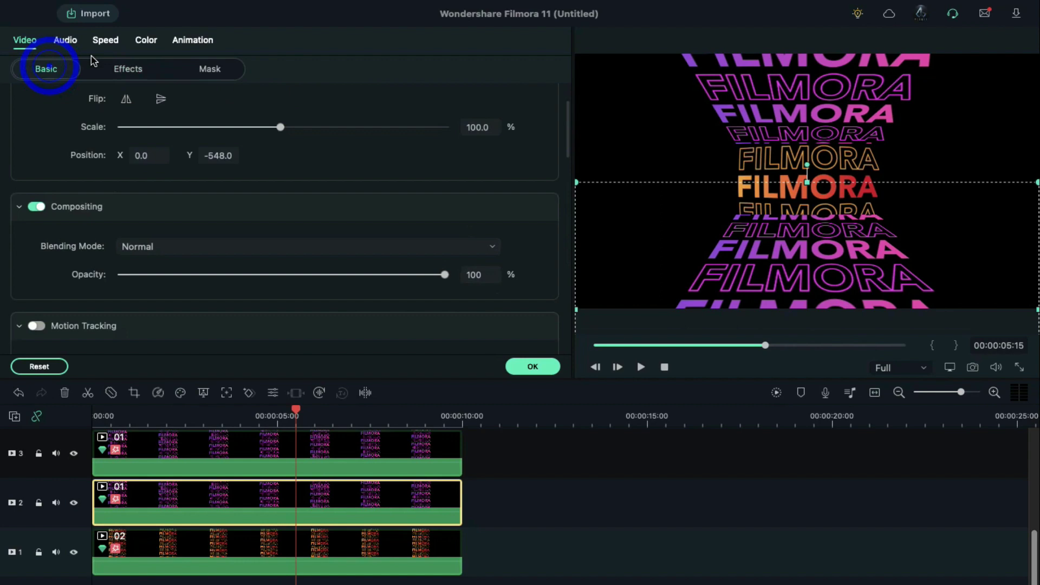
pyautogui.moveTo(218, 155); pyautogui.dragTo(166, 148)
pyautogui.moveTo(281, 128); pyautogui.dragTo(280, 134)
pyautogui.click(142, 69)
pyautogui.moveTo(246, 292); pyautogui.dragTo(244, 292)
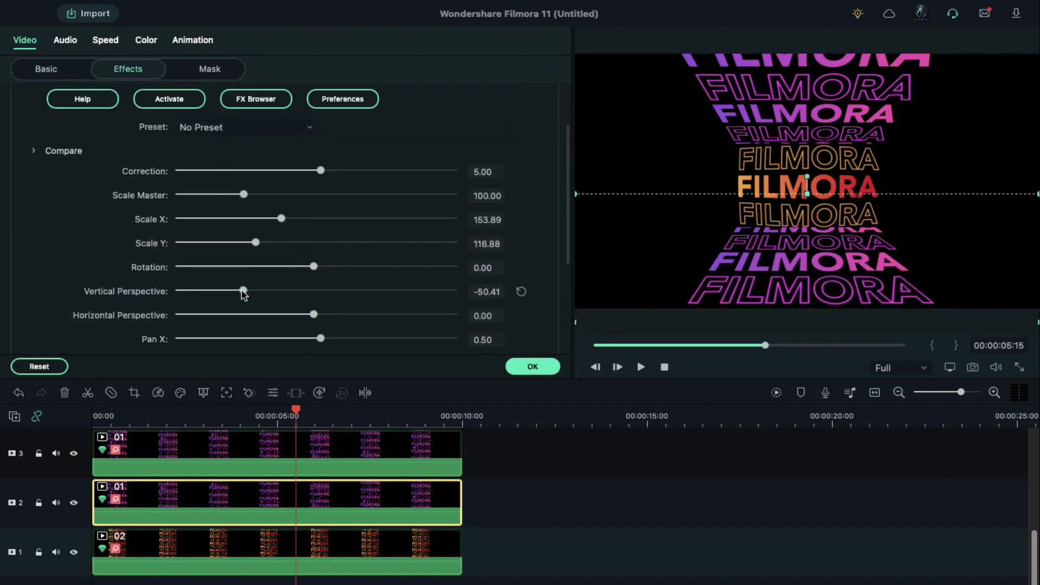
pyautogui.moveTo(283, 218); pyautogui.dragTo(315, 219)
pyautogui.moveTo(243, 292); pyautogui.dragTo(235, 292)
pyautogui.click(46, 69)
pyautogui.moveTo(212, 156); pyautogui.dragTo(226, 159)
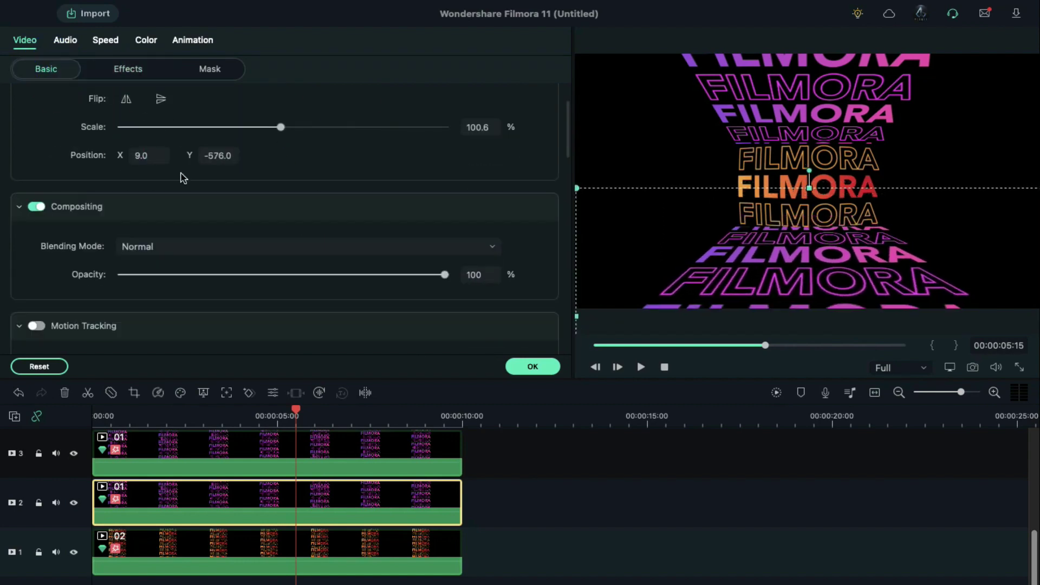
# - Enable a black drop shadow at 100% opacity with reduced blur on clip 01 on track 2
pyautogui.scroll(-12, 179, 210)
pyautogui.click(36, 235)
pyautogui.scroll(-2, 39, 237)
pyautogui.click(161, 244)
pyautogui.moveTo(244, 465); pyautogui.dragTo(271, 465)
pyautogui.moveTo(380, 216); pyautogui.dragTo(450, 221)
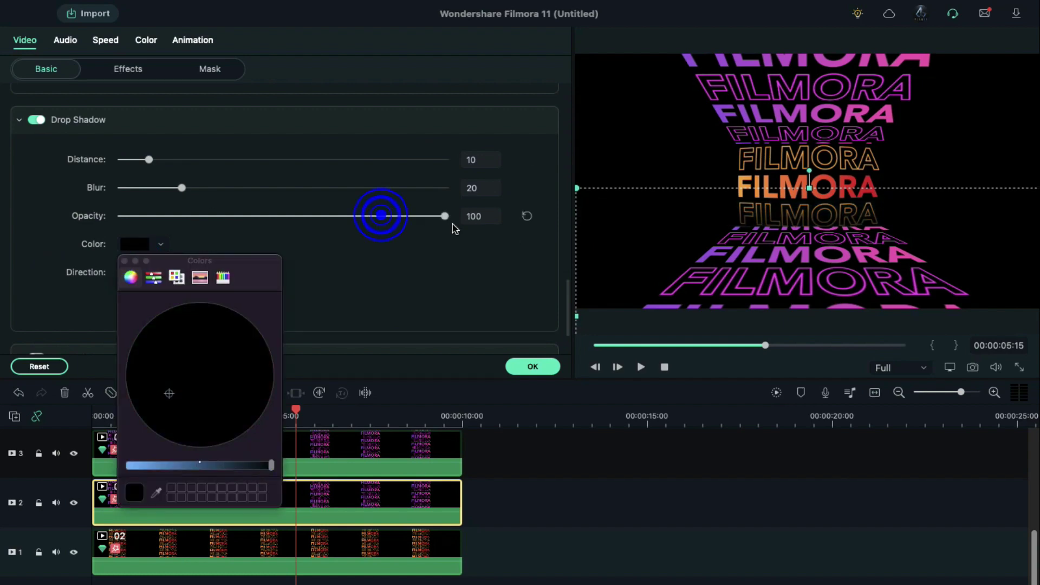
pyautogui.click(124, 260)
pyautogui.moveTo(182, 188); pyautogui.dragTo(145, 188)
# - Enable a black drop shadow on clip 01 on track 3 and apply the clip settings
pyautogui.click(352, 437)
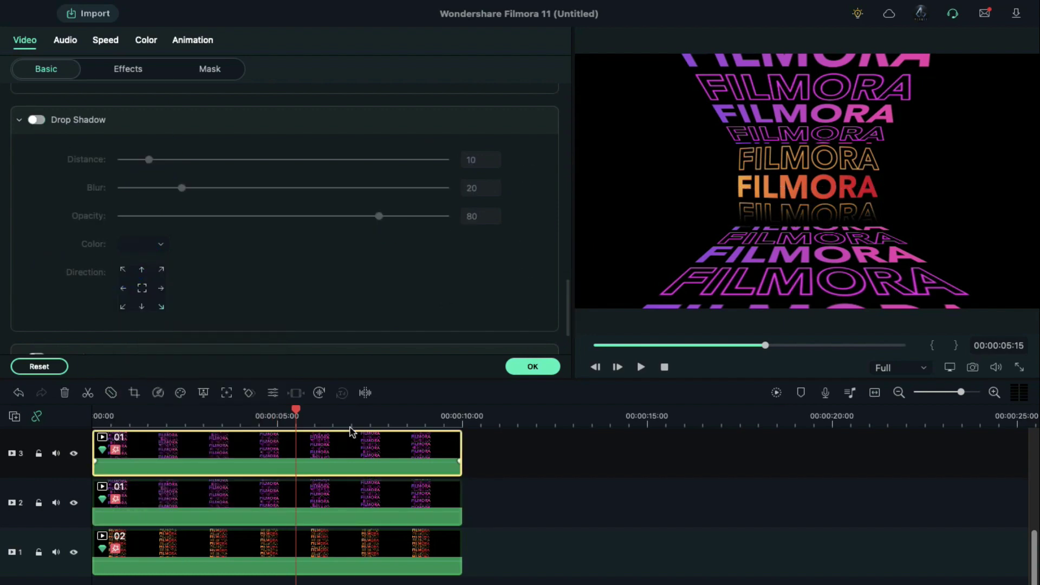
pyautogui.click(37, 119)
pyautogui.click(160, 243)
pyautogui.moveTo(244, 466); pyautogui.dragTo(274, 468)
pyautogui.click(125, 260)
pyautogui.click(533, 367)
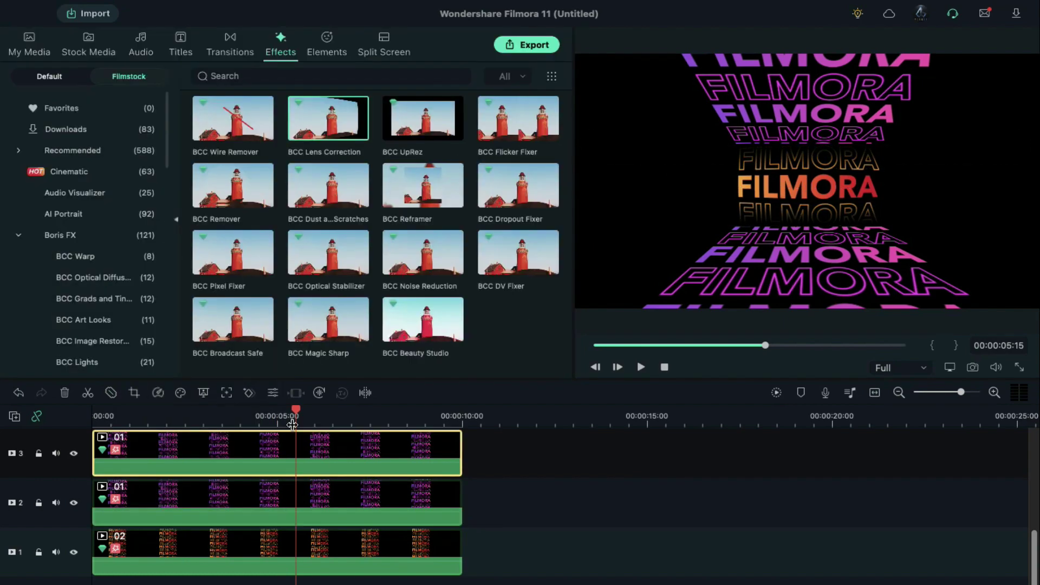
# - Place the Black sample color at the start of track 4 and extend it to 10 seconds
pyautogui.click(29, 51)
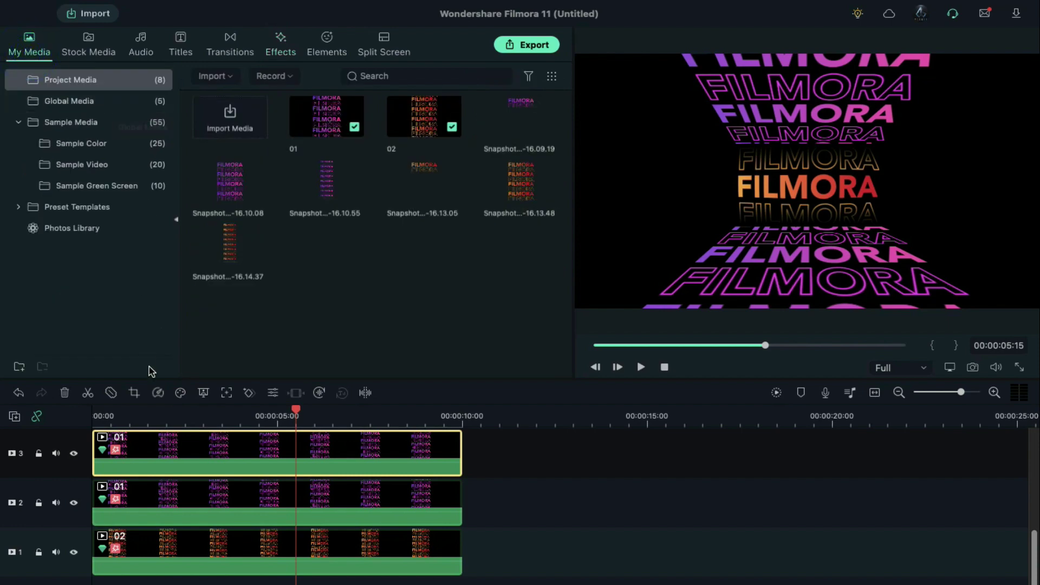
pyautogui.click(81, 143)
pyautogui.scroll(2, 170, 477)
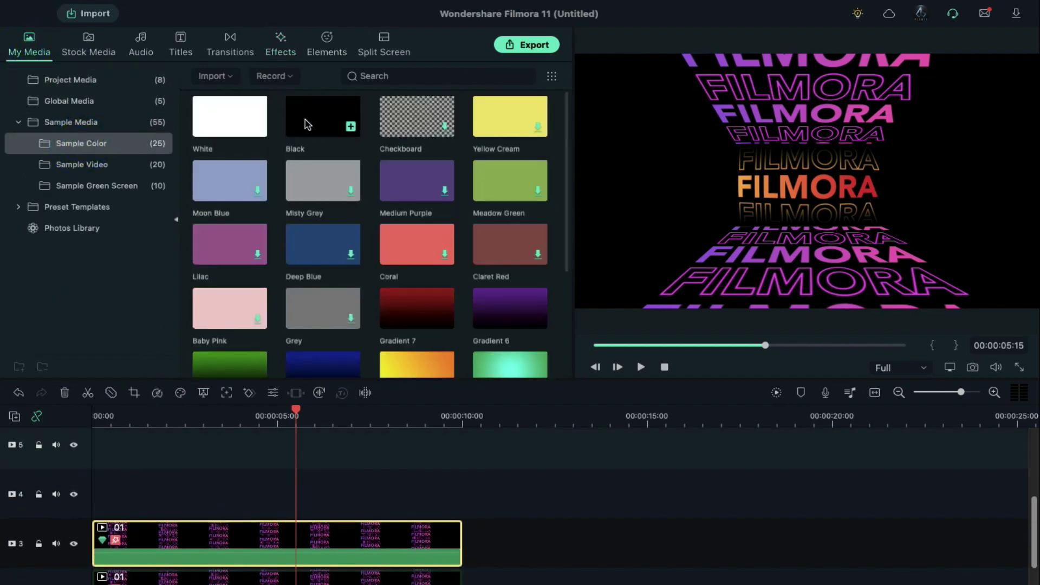
pyautogui.moveTo(323, 117); pyautogui.dragTo(92, 489)
pyautogui.moveTo(141, 456); pyautogui.dragTo(462, 492)
# - Crop the Black clip to a thin horizontal band across its middle
pyautogui.click(135, 392)
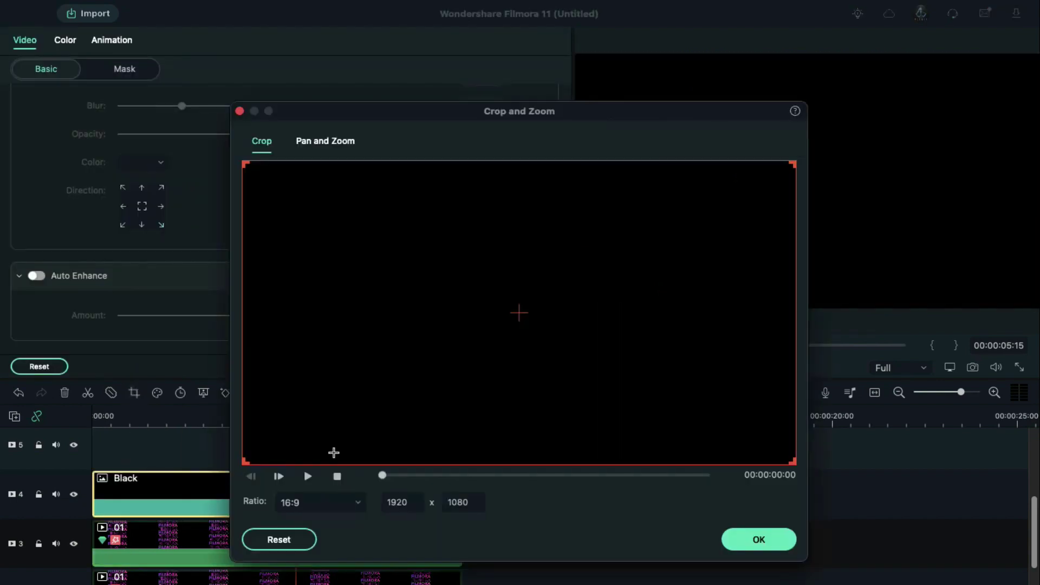
pyautogui.click(323, 501)
pyautogui.click(306, 479)
pyautogui.moveTo(247, 462); pyautogui.dragTo(245, 352)
pyautogui.moveTo(246, 163); pyautogui.dragTo(246, 262)
pyautogui.click(744, 543)
# - Add a blurred mask rotated 90 degrees to the Black clip and scale the clip to 31.4%
pyautogui.click(124, 69)
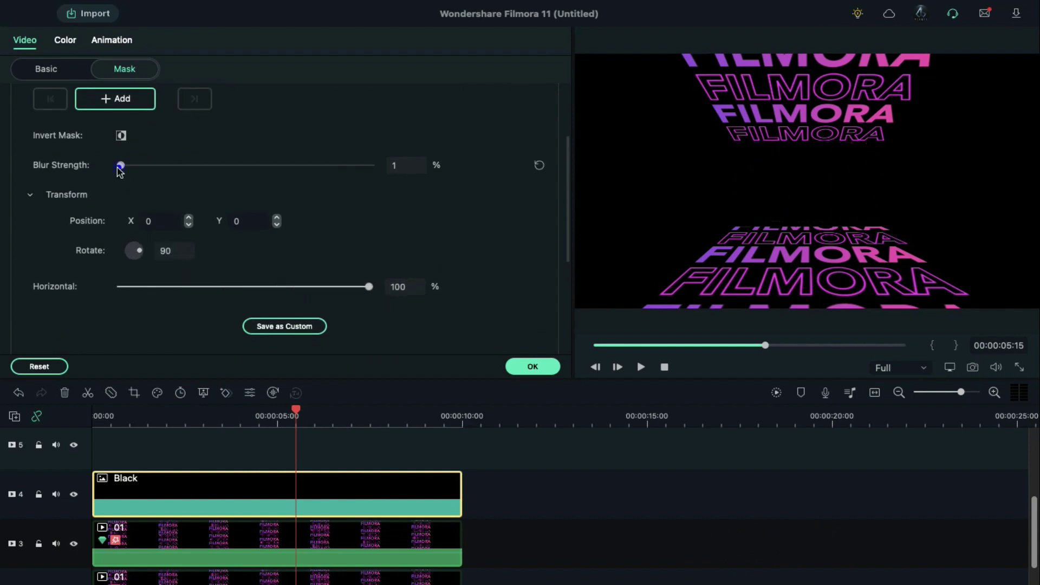
pyautogui.moveTo(120, 165); pyautogui.dragTo(373, 165)
pyautogui.moveTo(369, 287); pyautogui.dragTo(269, 275)
pyautogui.click(46, 69)
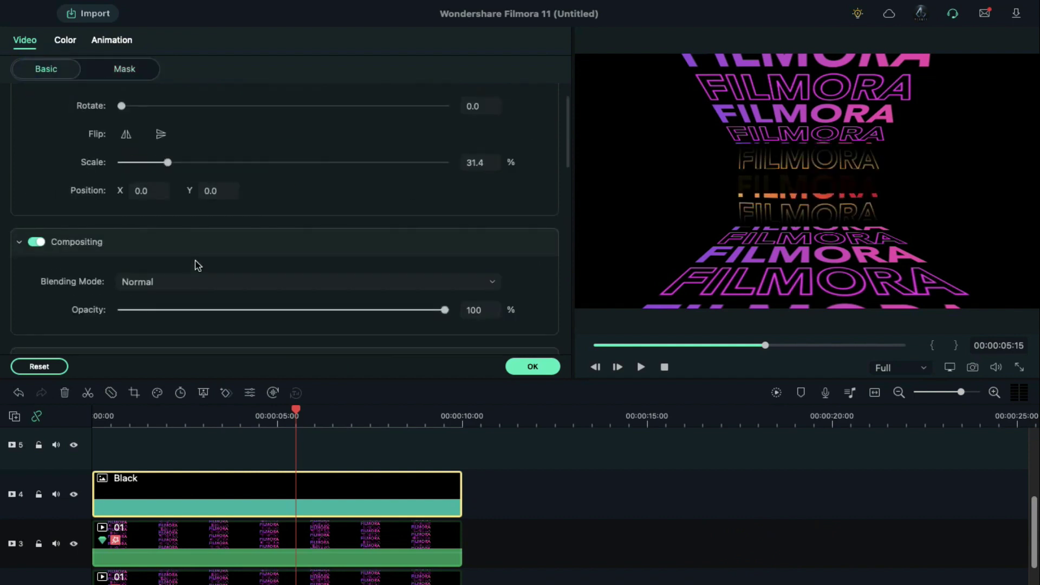
# - Reduce the mask's blur strength and horizontal extent, and move the Black clip to Y position 156
pyautogui.click(124, 69)
pyautogui.moveTo(372, 133); pyautogui.dragTo(224, 134)
pyautogui.moveTo(251, 256); pyautogui.dragTo(157, 135)
pyautogui.click(56, 71)
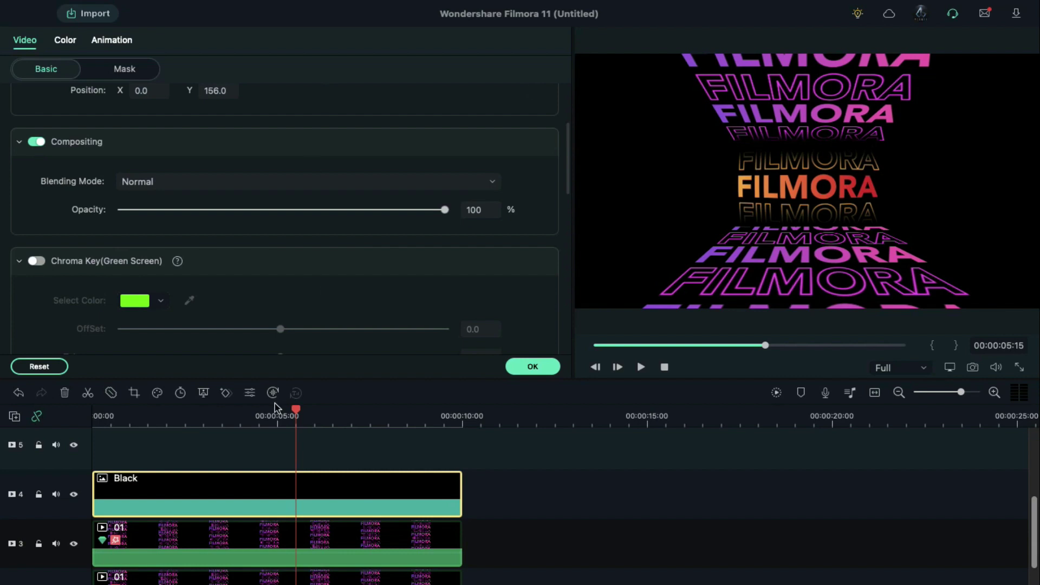
# - Paste a copy of the Black clip onto track 5 and lower it over the top edge of the lower purple column
pyautogui.scroll(1, 167, 484)
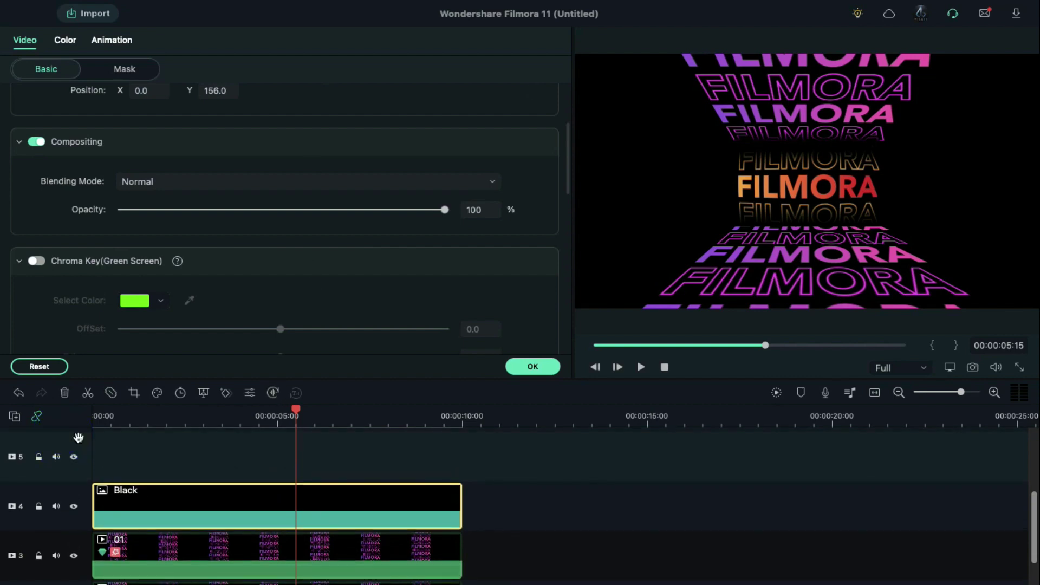
pyautogui.press('super+v')
pyautogui.click(206, 455)
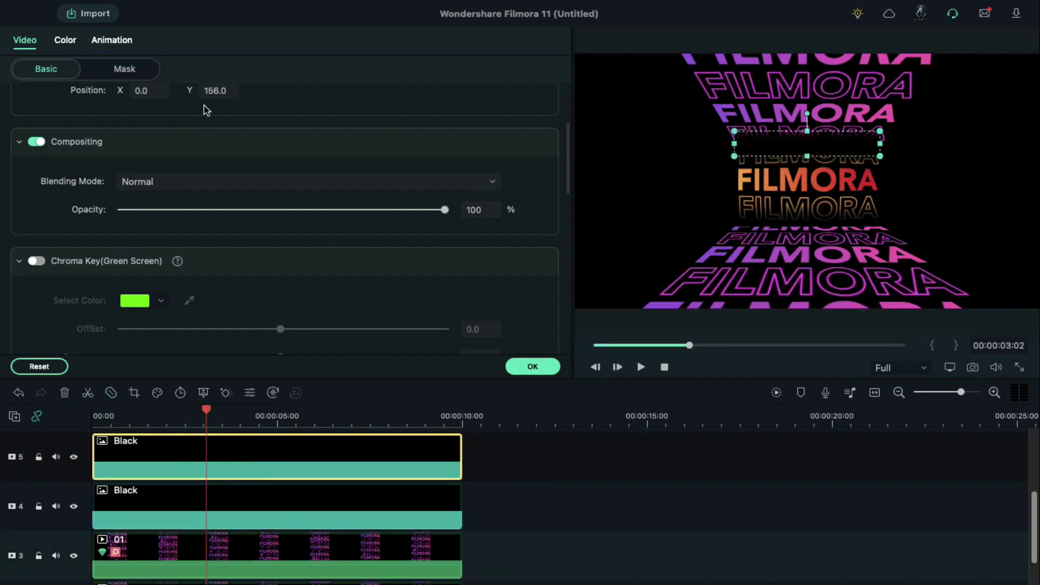
pyautogui.scroll(1, 204, 108)
pyautogui.moveTo(217, 130); pyautogui.dragTo(135, 114)
pyautogui.click(277, 511)
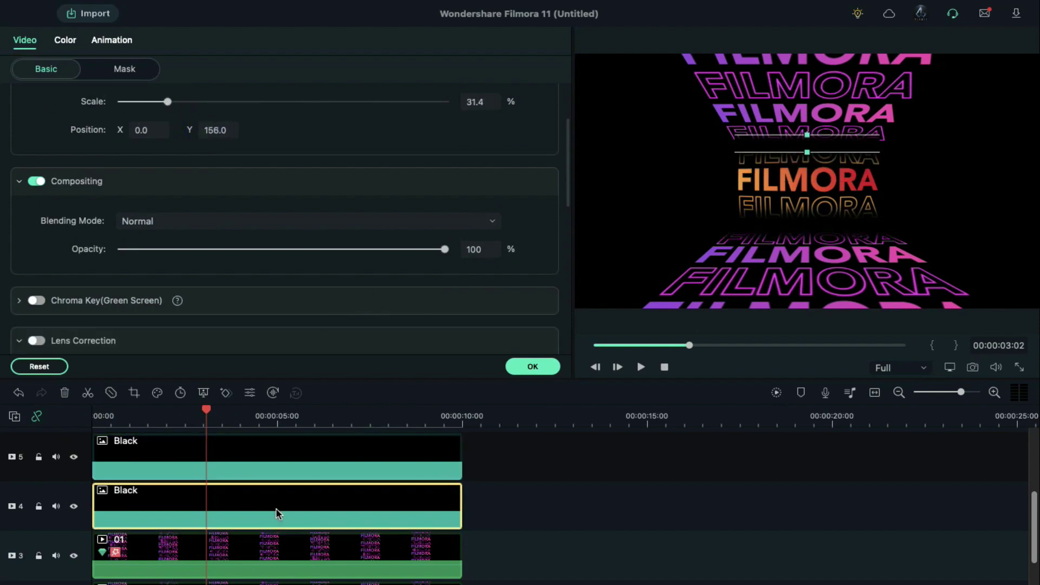
# - Render the timeline preview and play back the combined animation
pyautogui.click(534, 367)
pyautogui.click(776, 395)
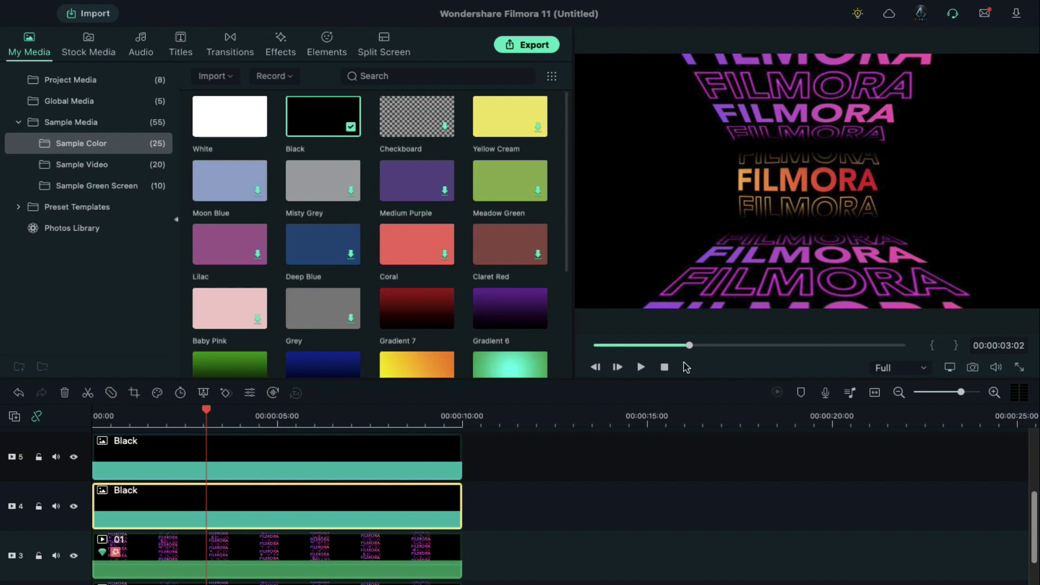
pyautogui.click(642, 367)
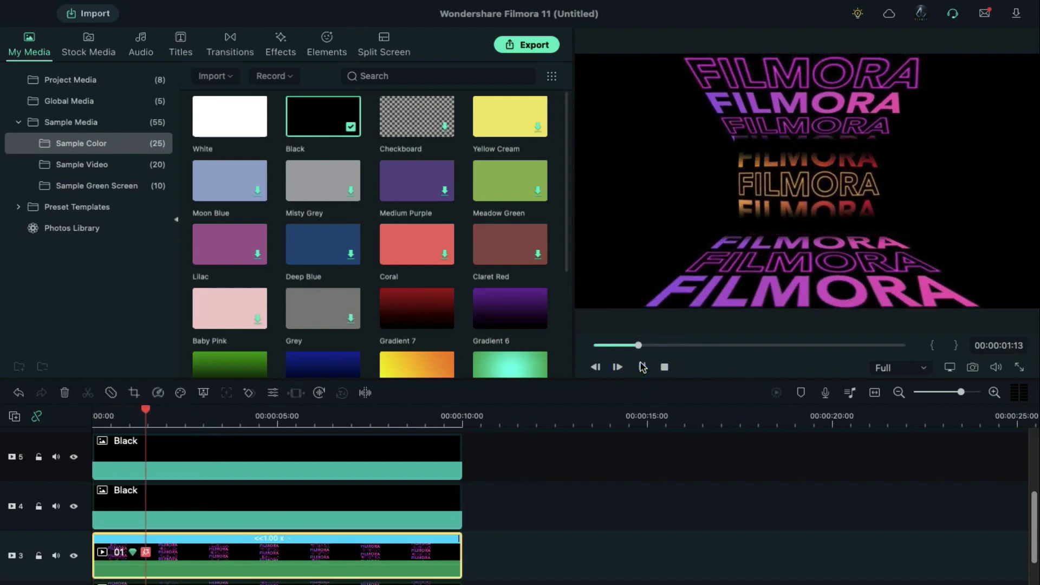